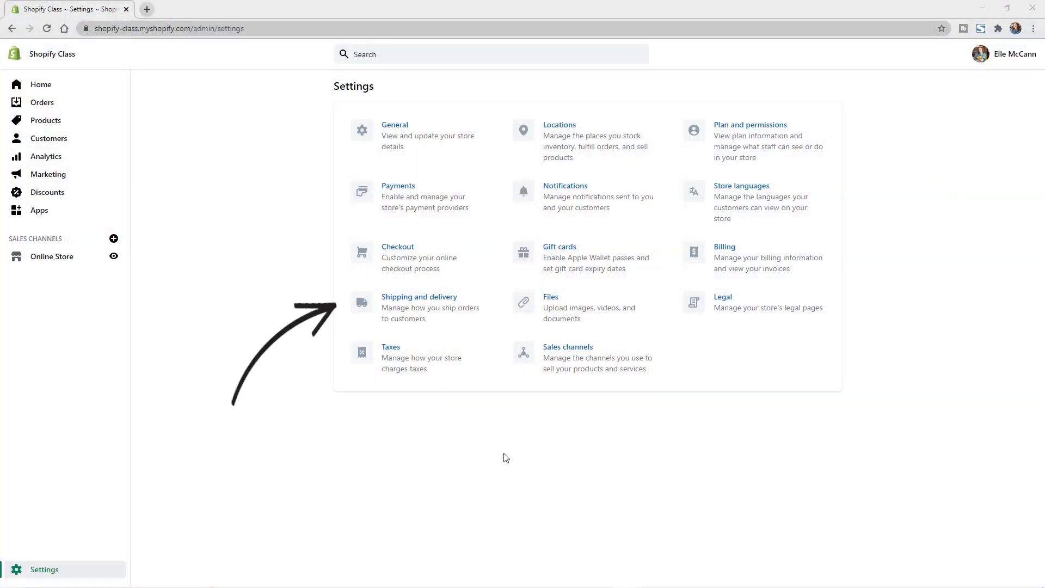
# Open the store's Shipping and delivery settings and go to the local delivery section
pyautogui.click(435, 308)
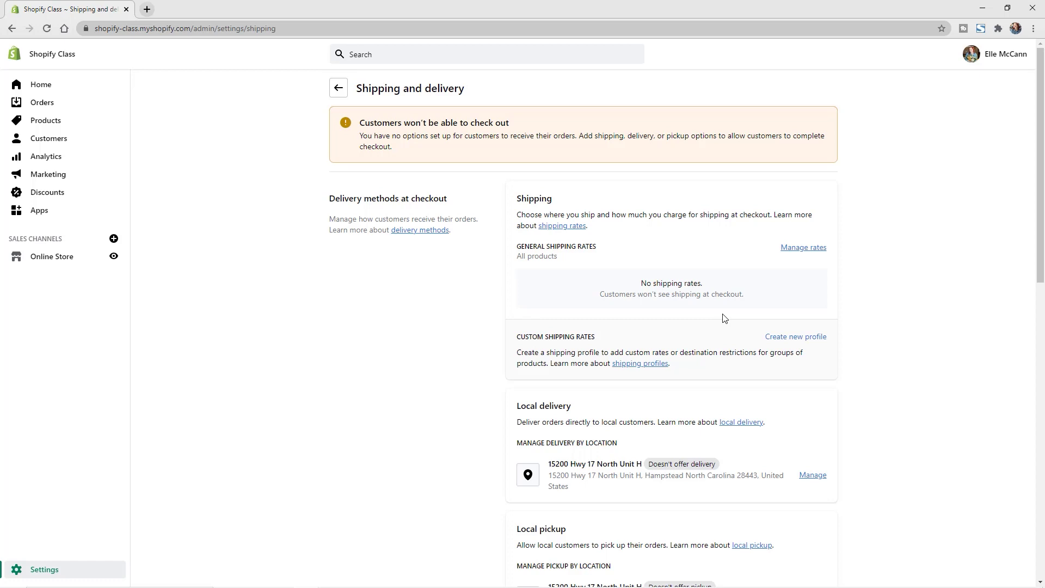
pyautogui.scroll(-4, 727, 319)
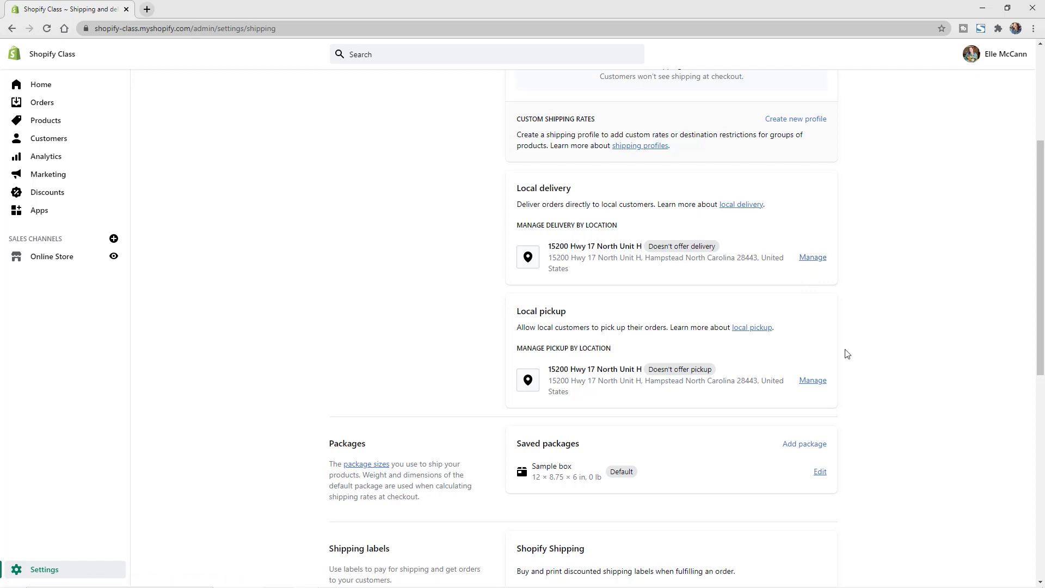
# Enable local delivery for the store location to examine its delivery area and zone options, and leave without saving
pyautogui.click(813, 258)
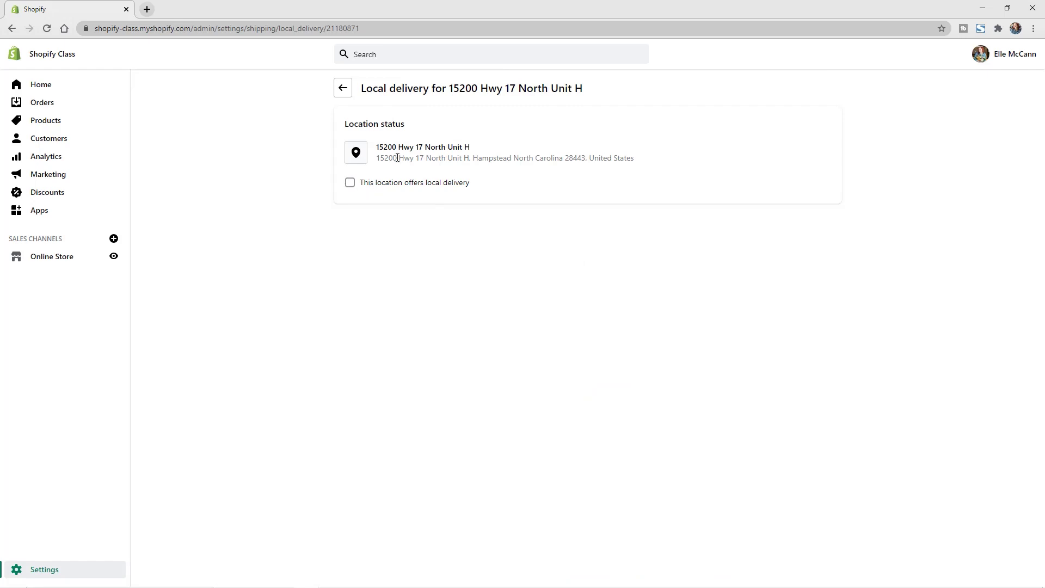
pyautogui.click(350, 183)
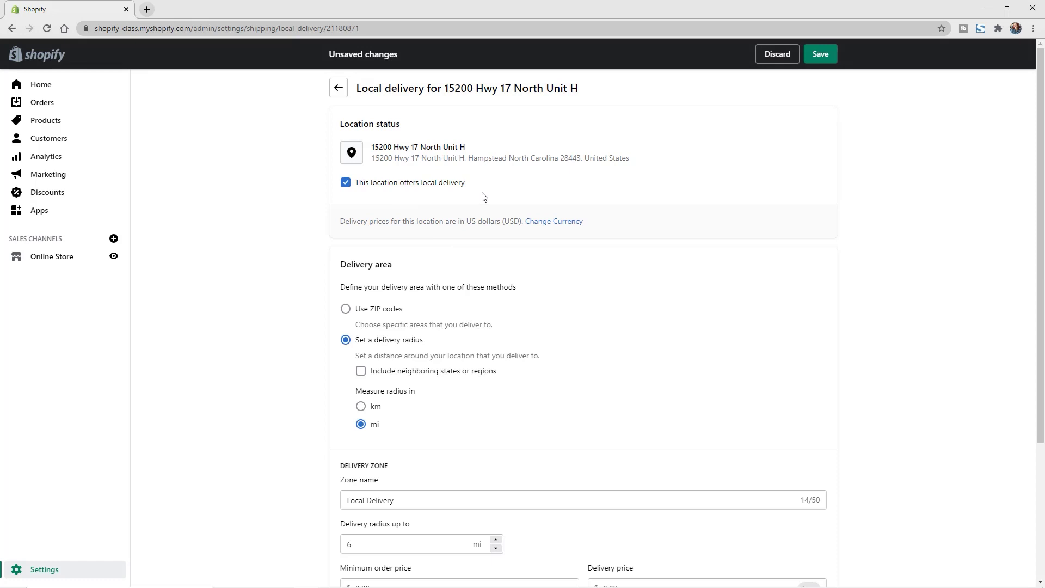
pyautogui.scroll(-2, 522, 256)
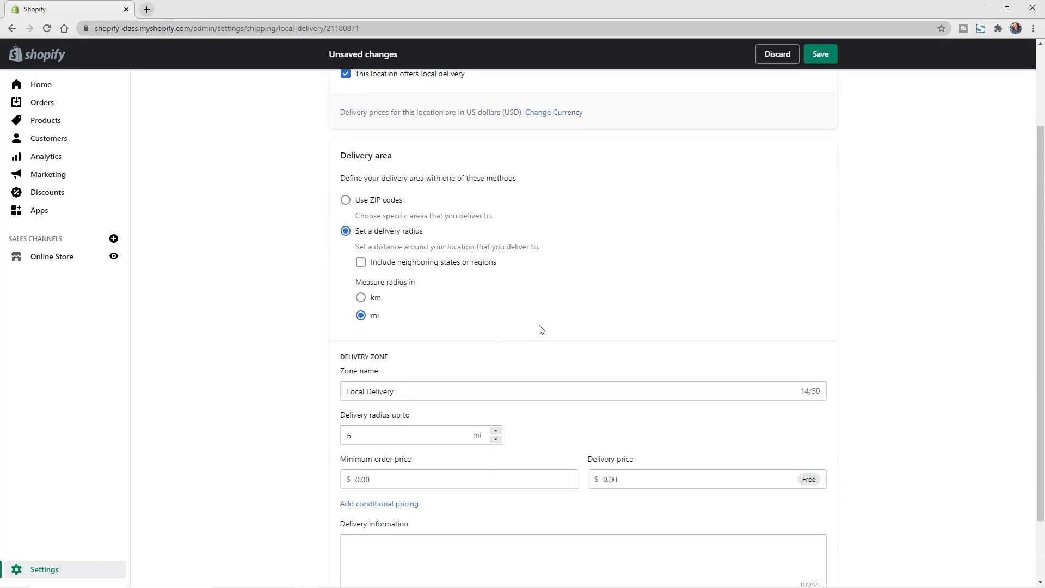
pyautogui.scroll(-2, 541, 330)
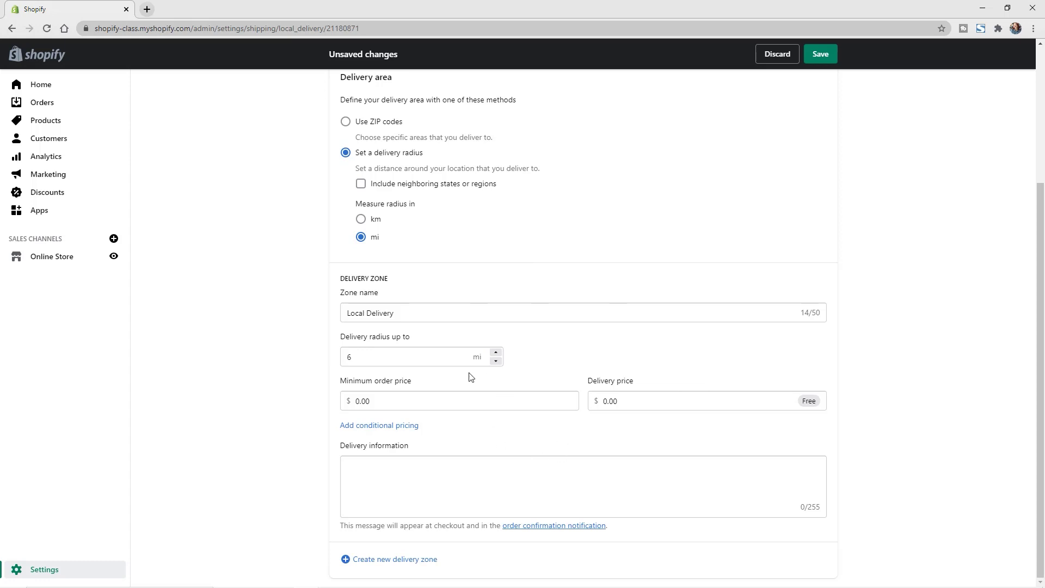
pyautogui.scroll(4, 534, 392)
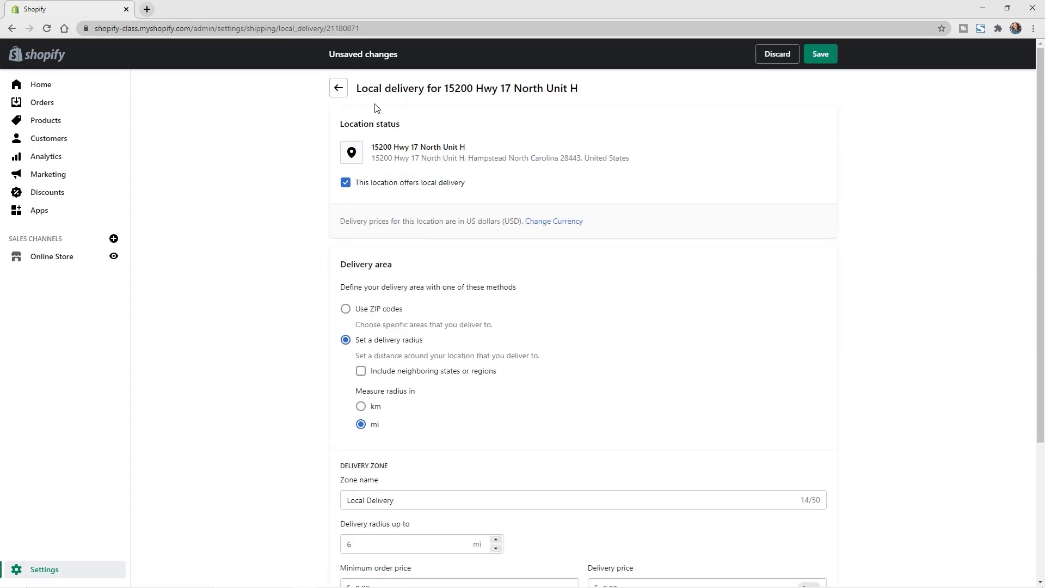
pyautogui.click(339, 88)
pyautogui.click(653, 349)
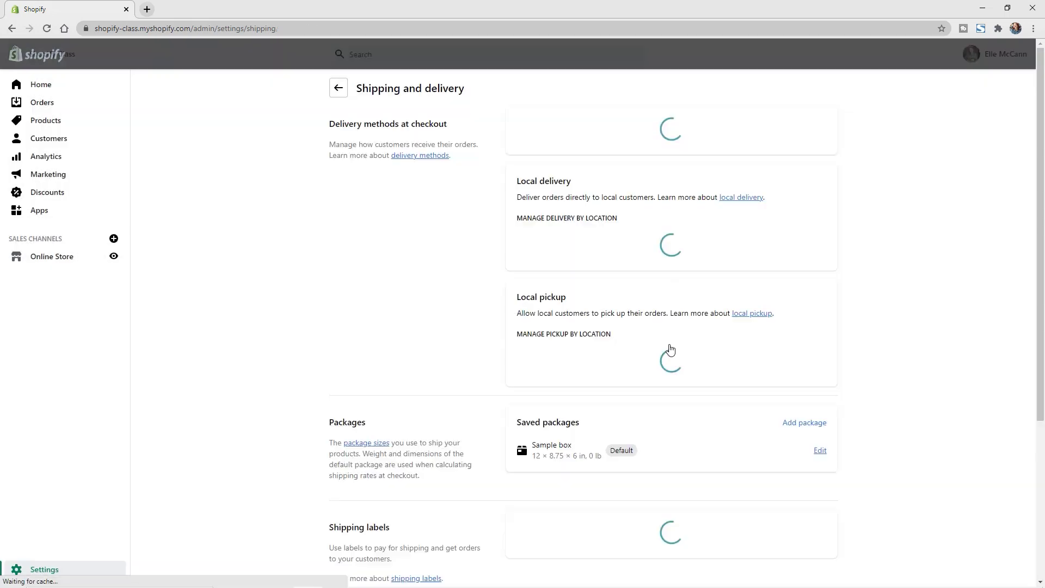
# Enable local pickup for the store location to examine its expected pickup time options, and leave without saving
pyautogui.scroll(-4, 670, 349)
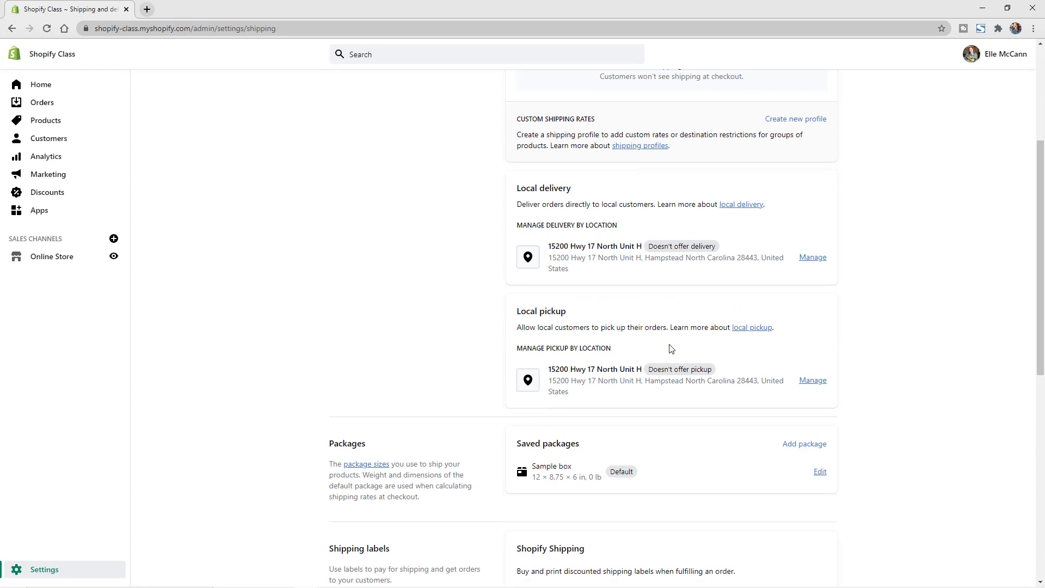
pyautogui.click(822, 387)
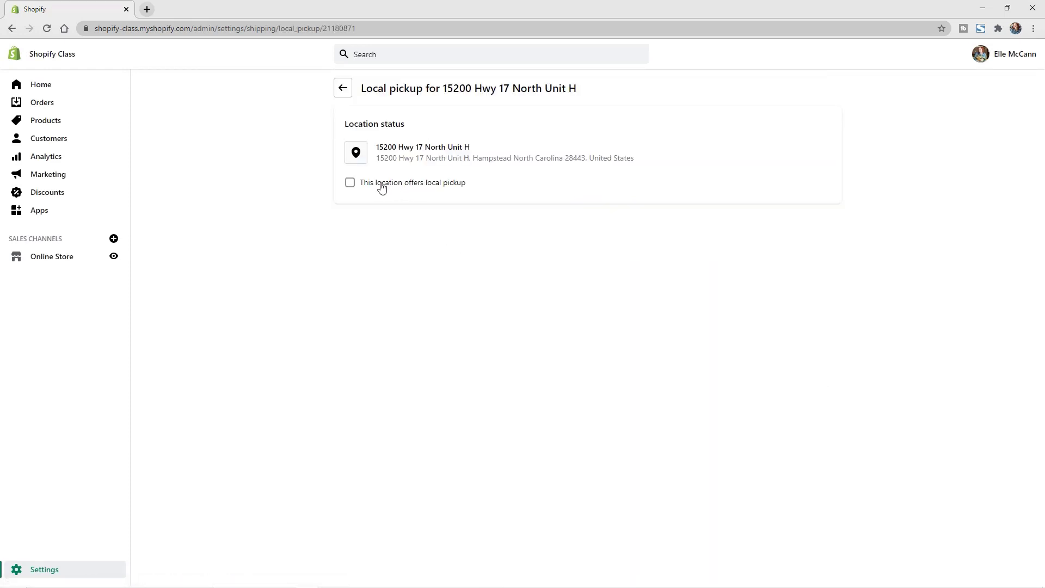
pyautogui.click(381, 188)
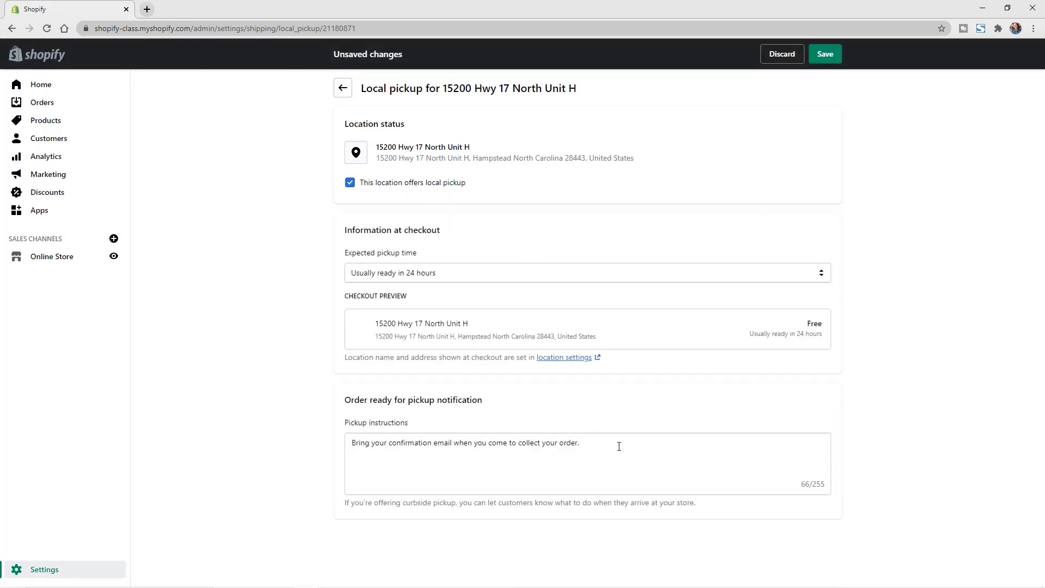
pyautogui.click(543, 276)
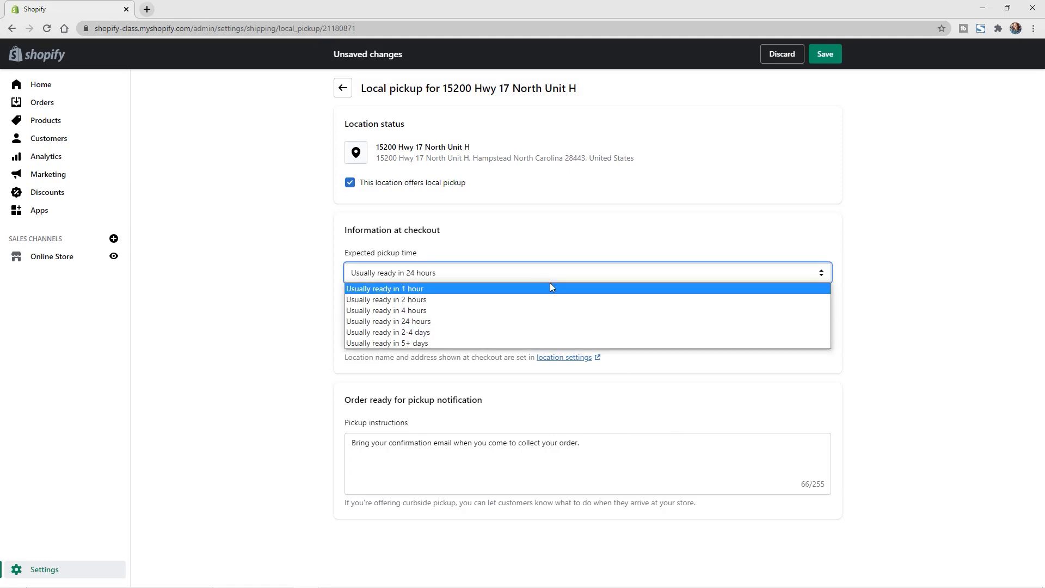
pyautogui.click(908, 312)
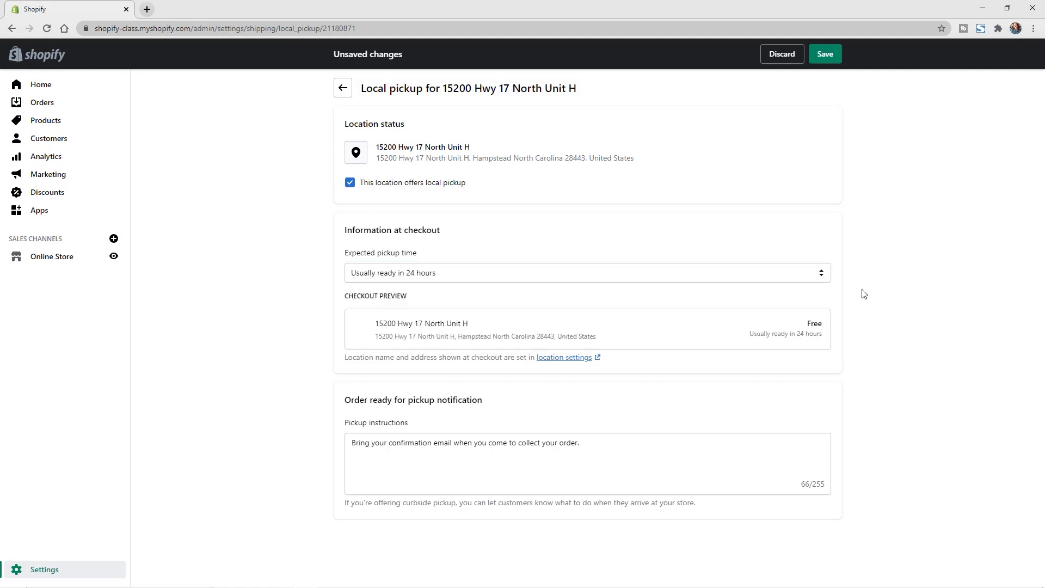
pyautogui.click(350, 184)
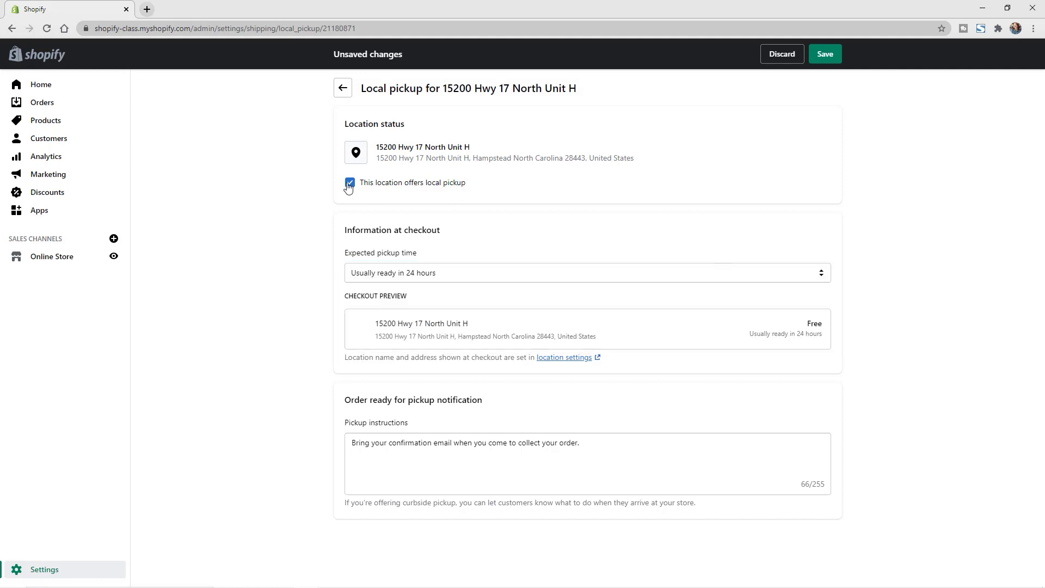
pyautogui.click(343, 87)
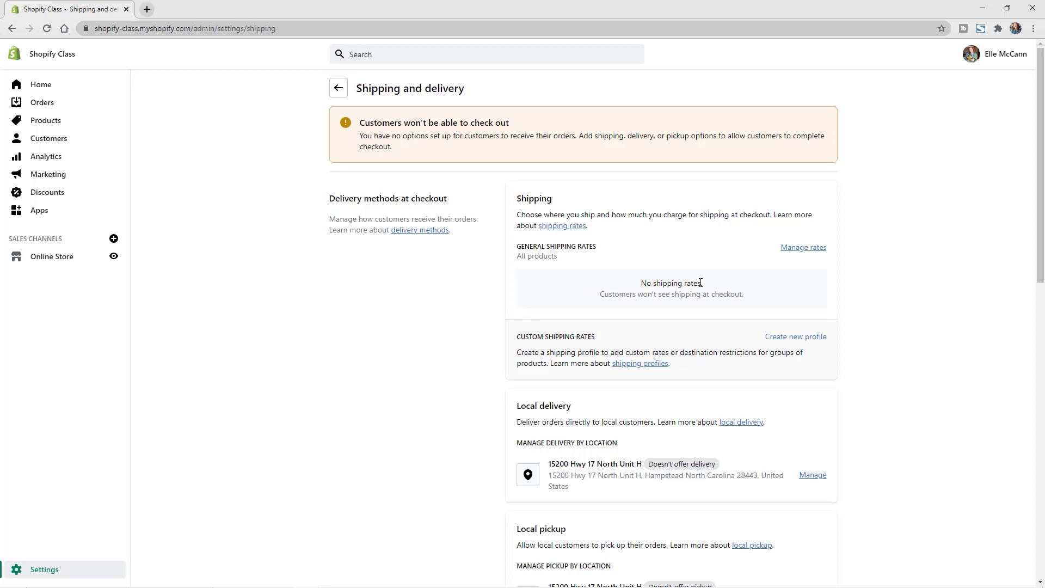
# In the general shipping profile, start a United States rate with Standard (3 to 4 business days) speed and a price of $10.00
pyautogui.click(794, 254)
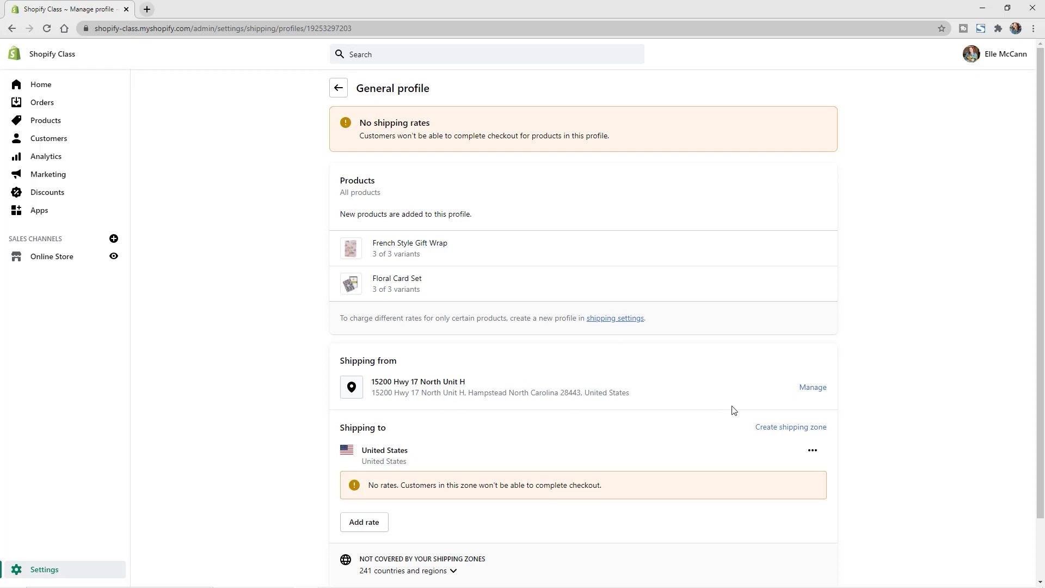
pyautogui.scroll(-2, 738, 388)
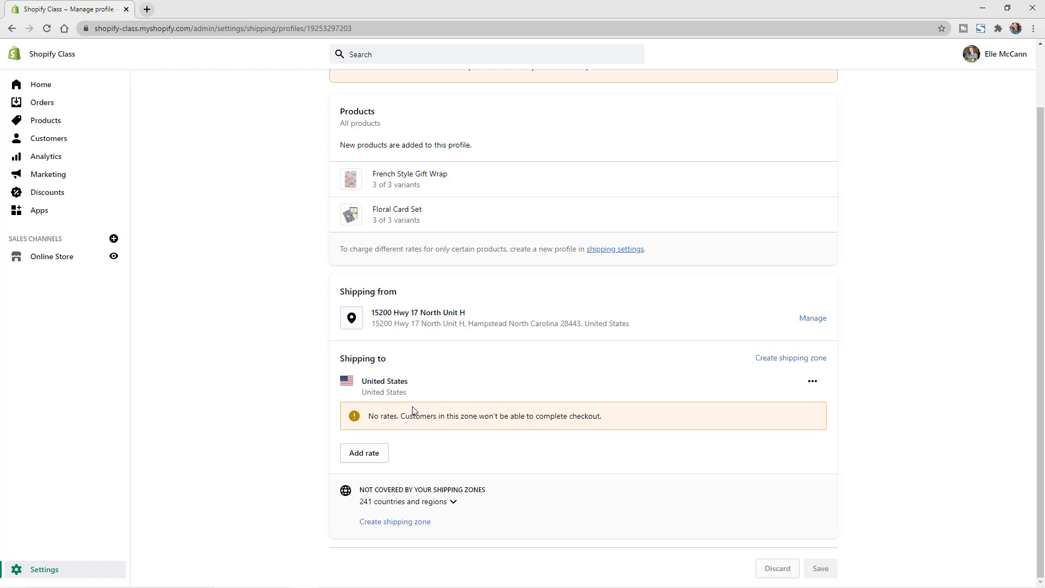
pyautogui.click(365, 463)
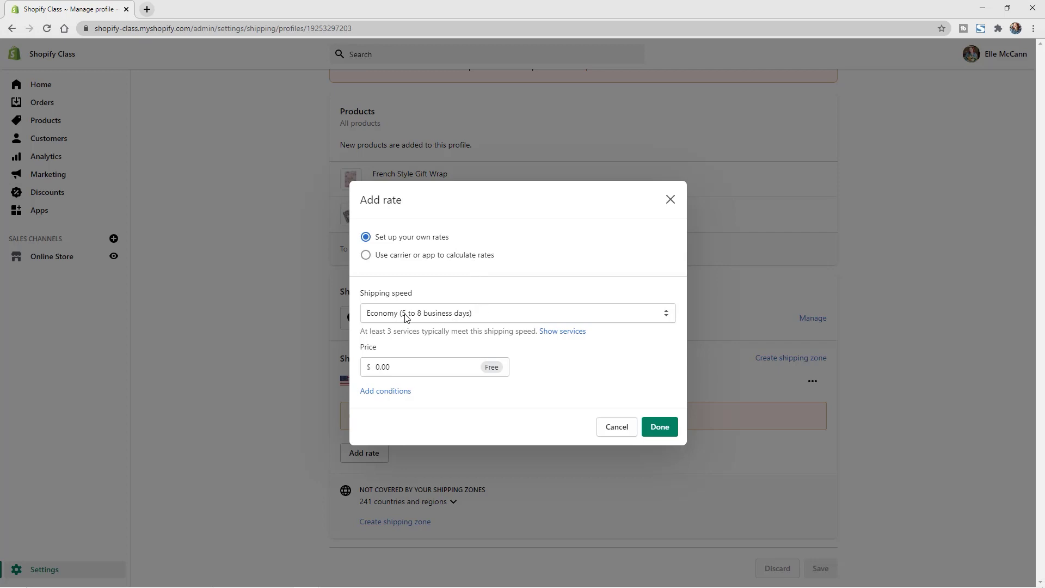
pyautogui.click(450, 317)
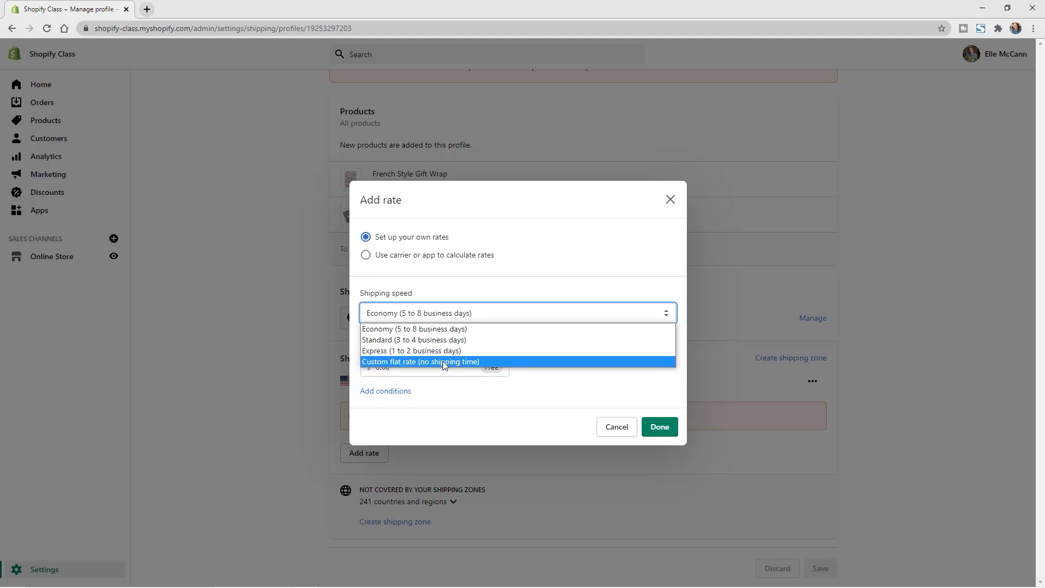
pyautogui.click(487, 340)
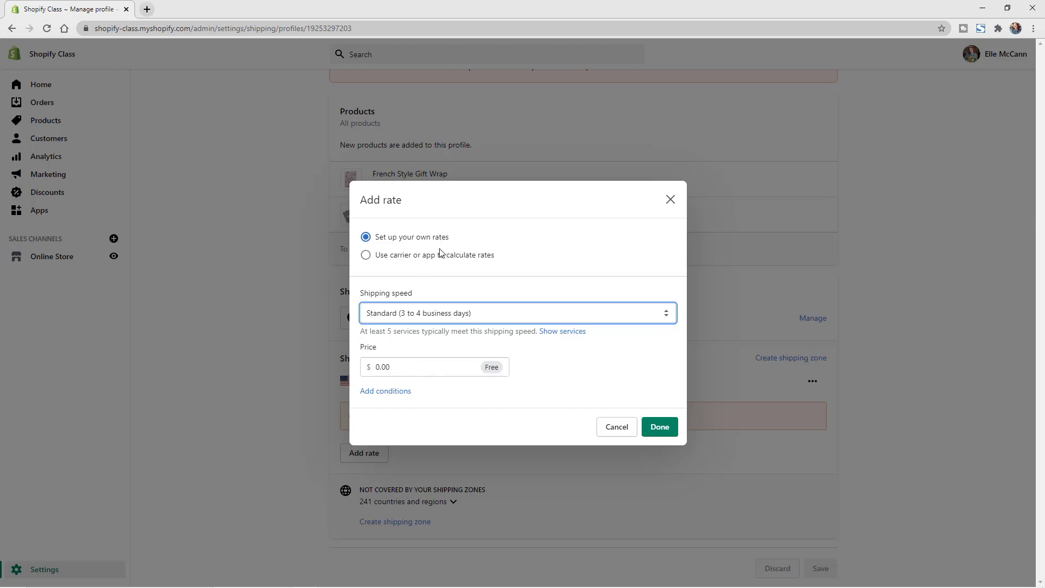
pyautogui.click(376, 368)
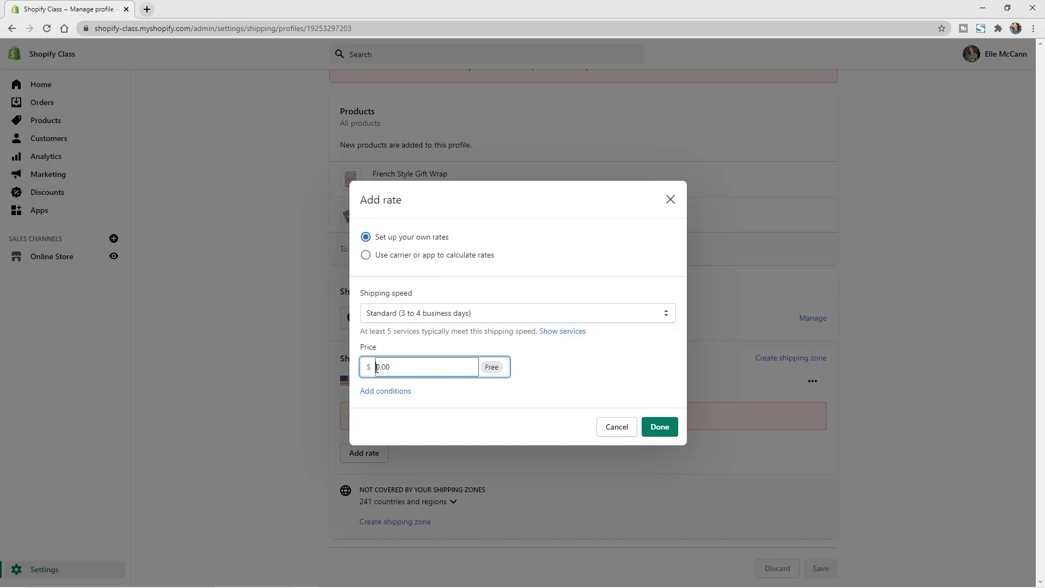
pyautogui.write('1')
pyautogui.click(462, 351)
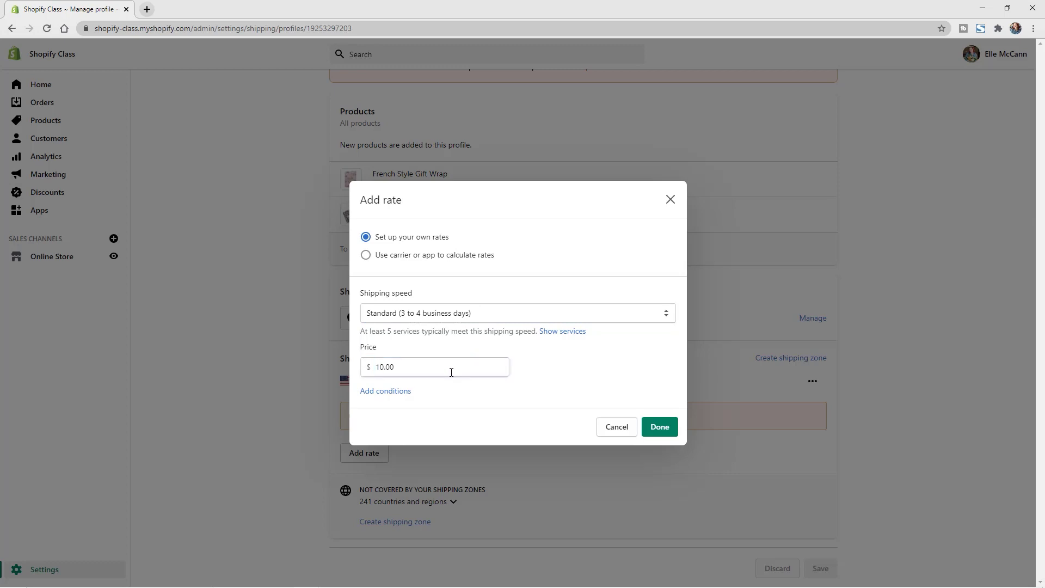
# Add an order price condition with a maximum of $74.99 to the new rate and finish it
pyautogui.click(382, 393)
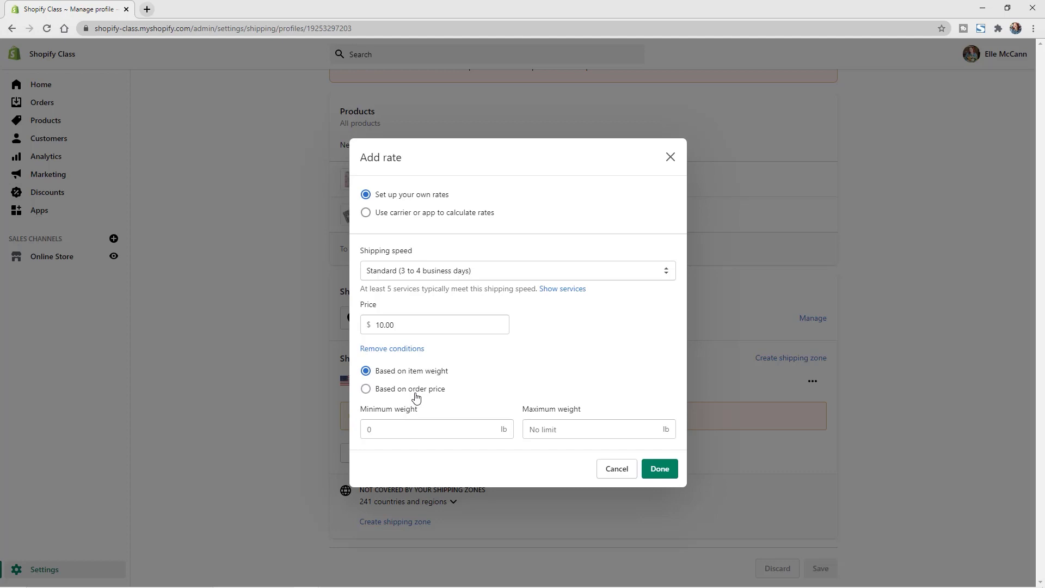
pyautogui.click(390, 395)
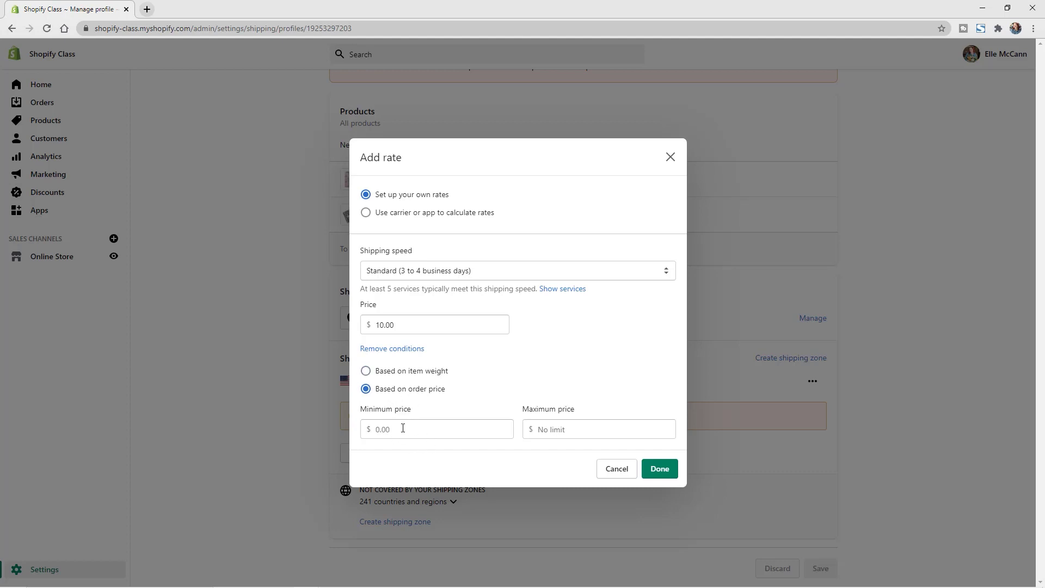
pyautogui.click(562, 430)
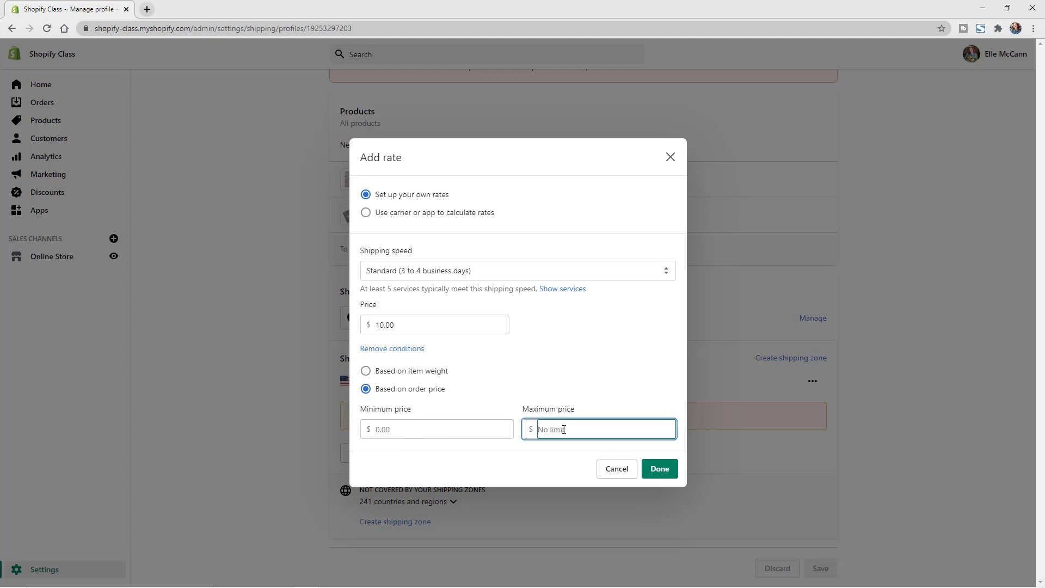
pyautogui.write('74.99')
pyautogui.click(609, 404)
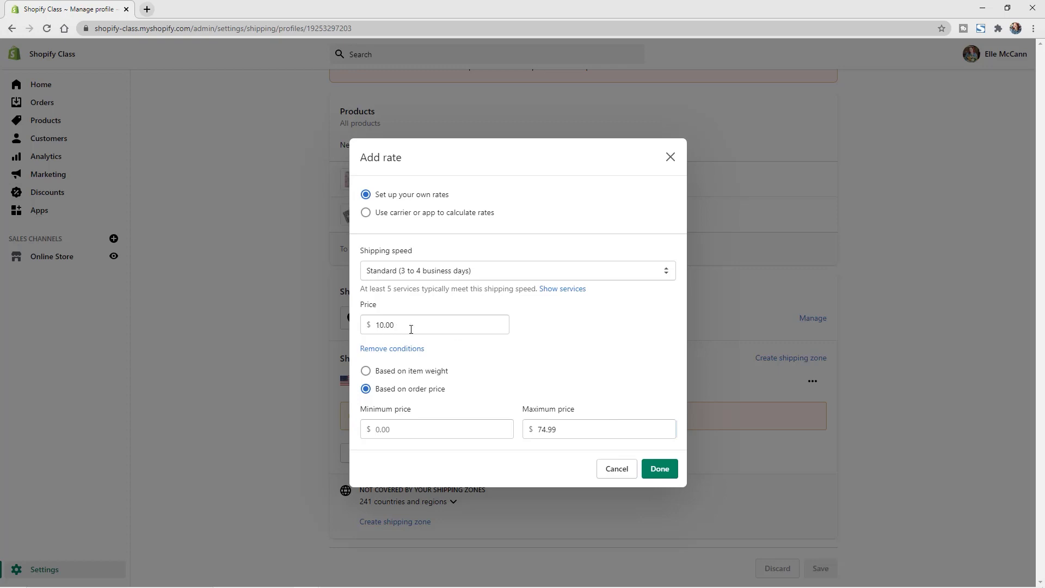
pyautogui.click(668, 477)
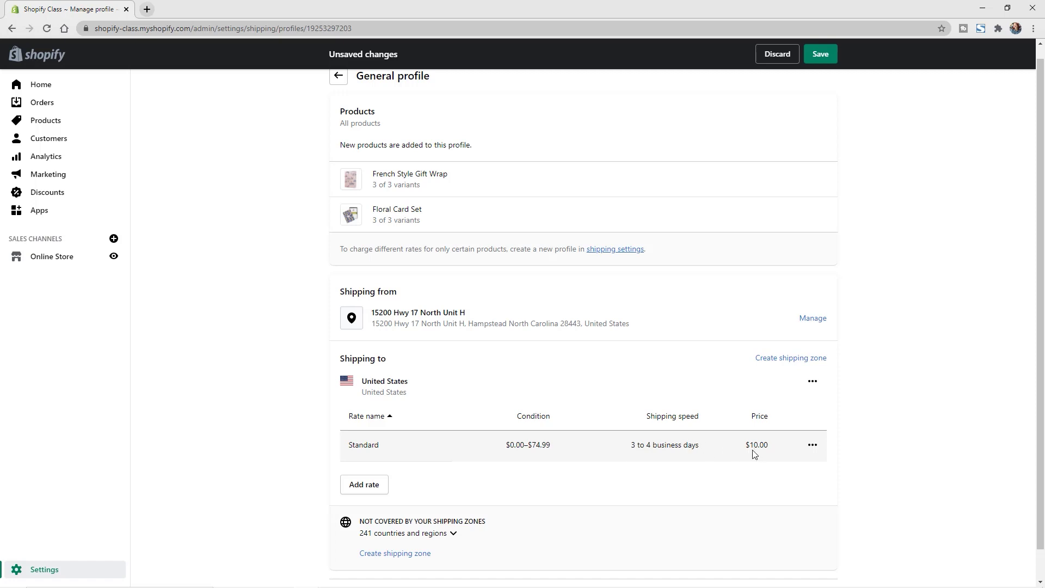
# Add a free Standard (3 to 4 business days) United States rate for orders with a minimum price of $75.00
pyautogui.click(362, 487)
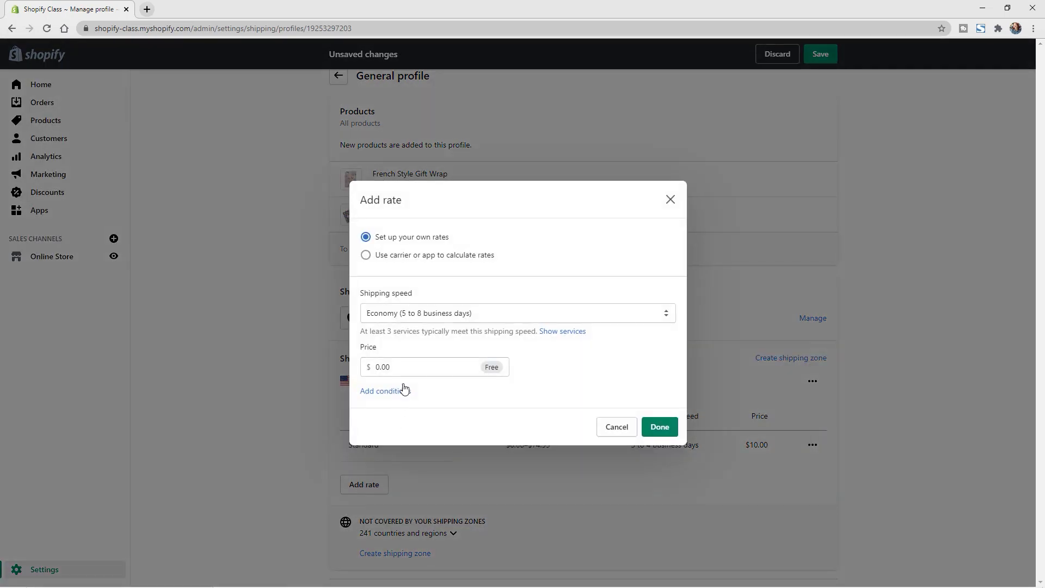
pyautogui.click(431, 314)
pyautogui.click(425, 338)
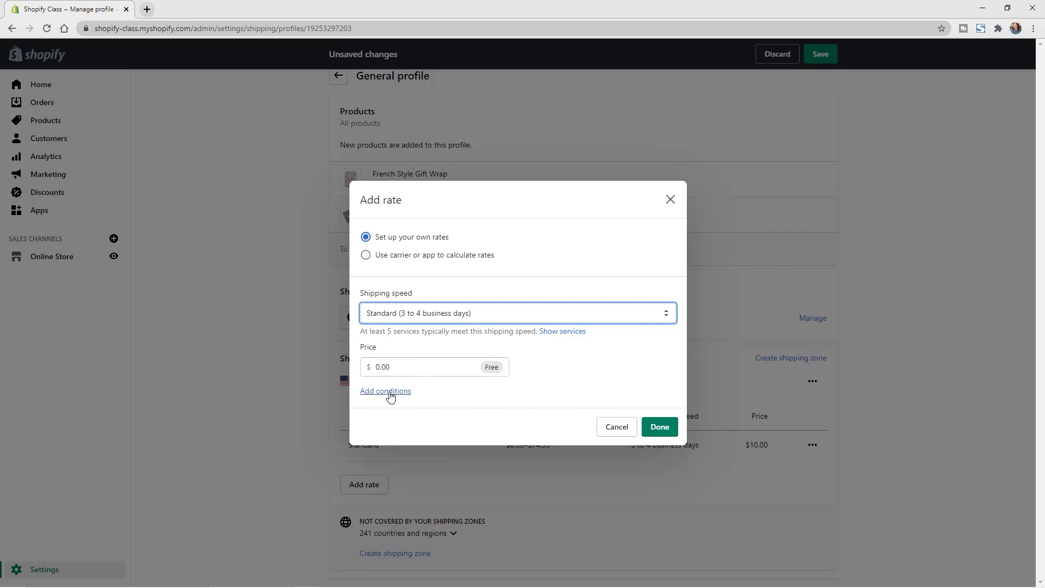
pyautogui.click(389, 394)
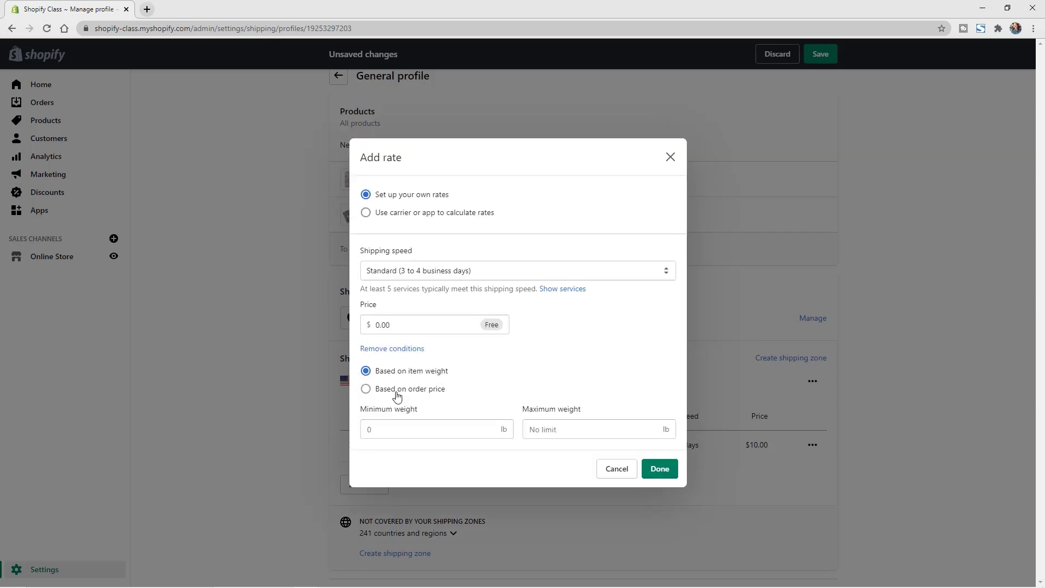
pyautogui.click(395, 392)
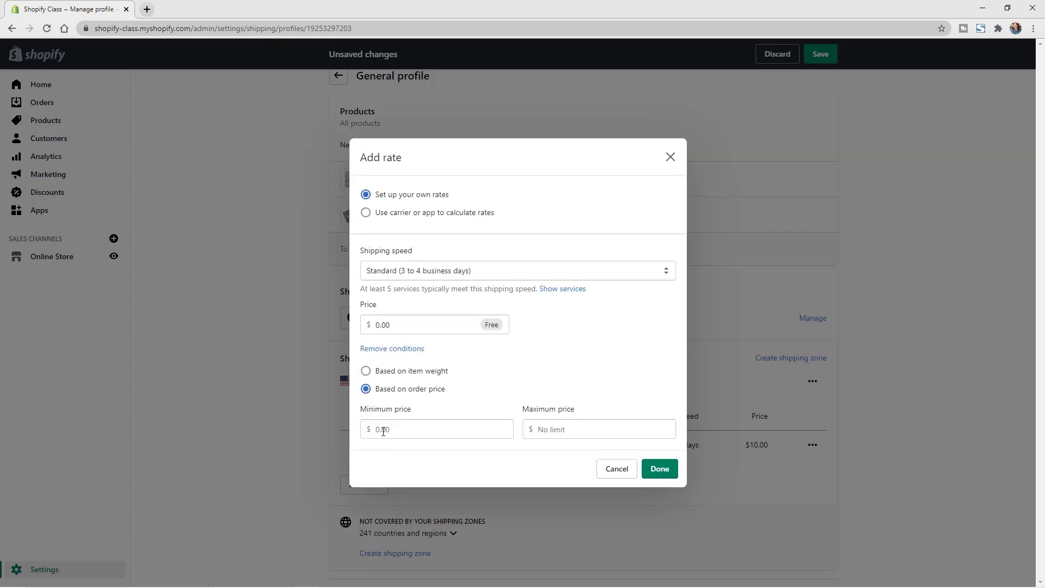
pyautogui.click(383, 431)
pyautogui.write('75')
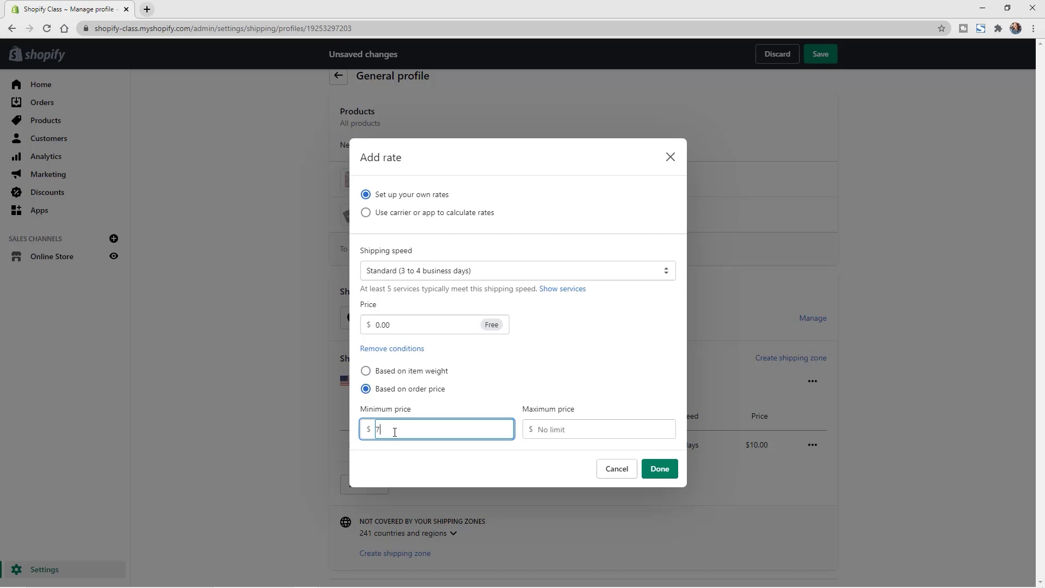
pyautogui.click(501, 402)
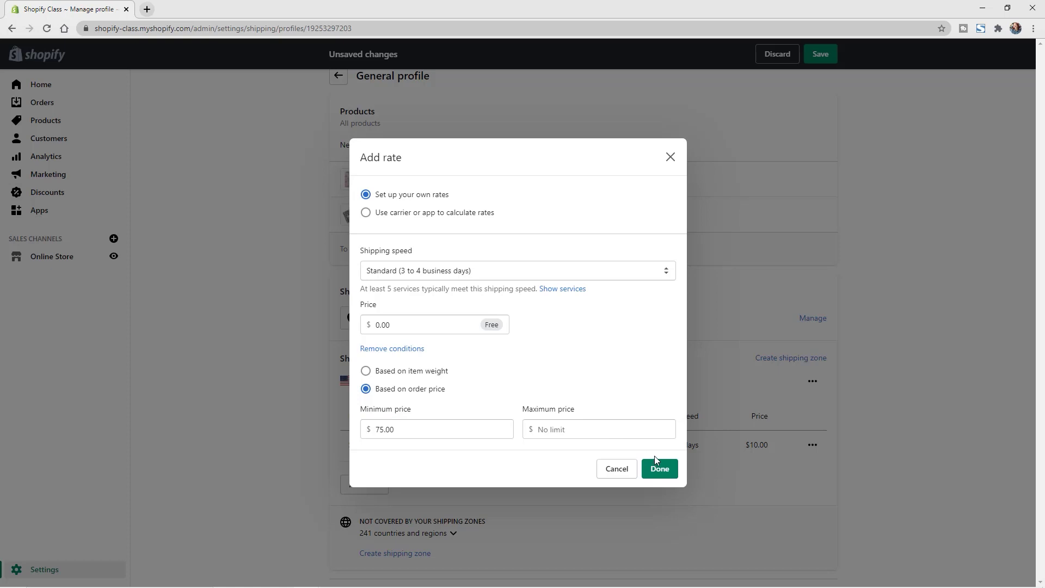
pyautogui.click(659, 469)
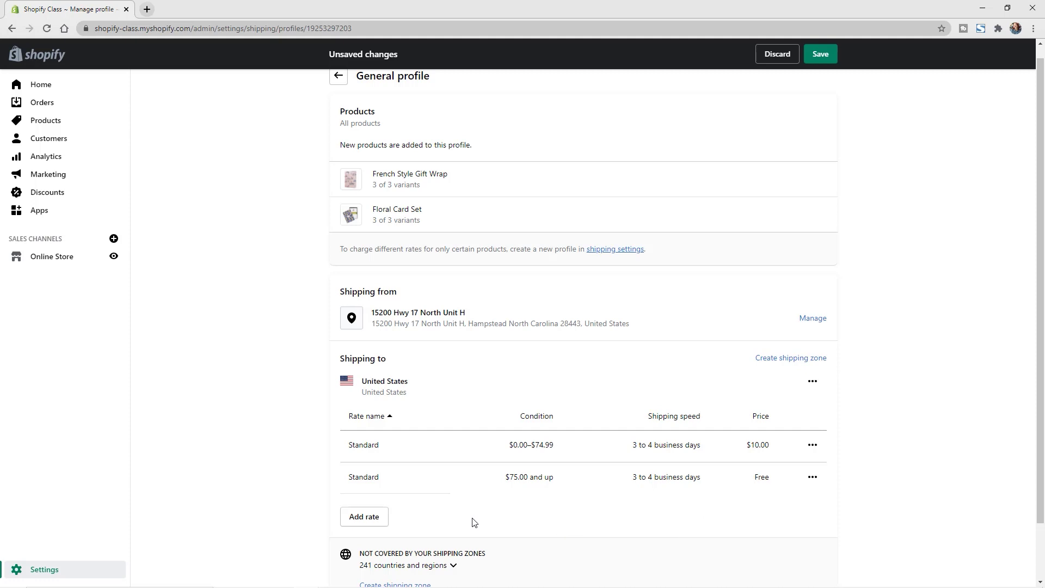
# Start a carrier-calculated United States rate using USPS (Discounted rates from Shopify Shipping) with the Priority Mail service
pyautogui.click(378, 523)
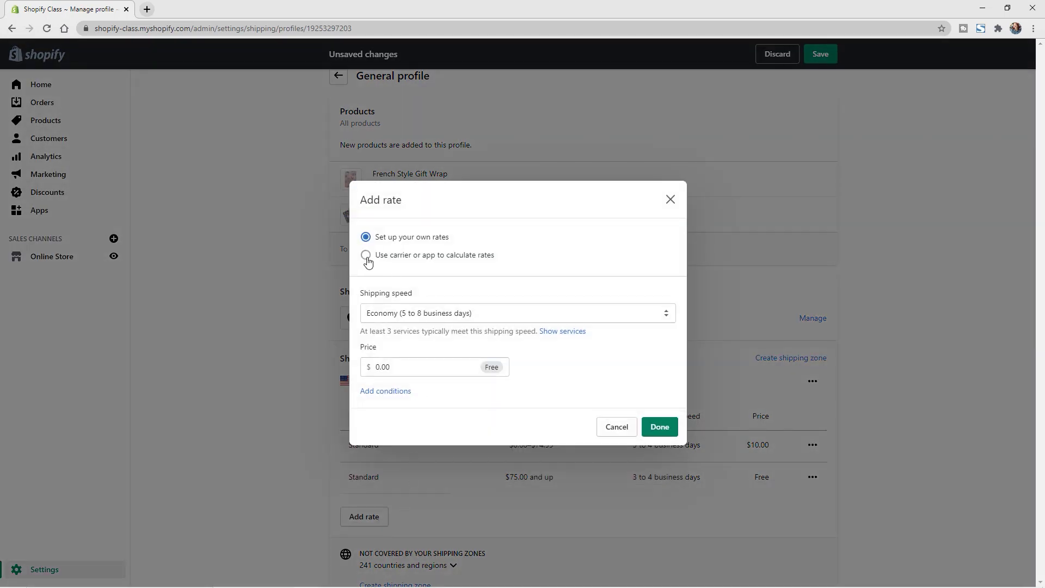
pyautogui.click(367, 260)
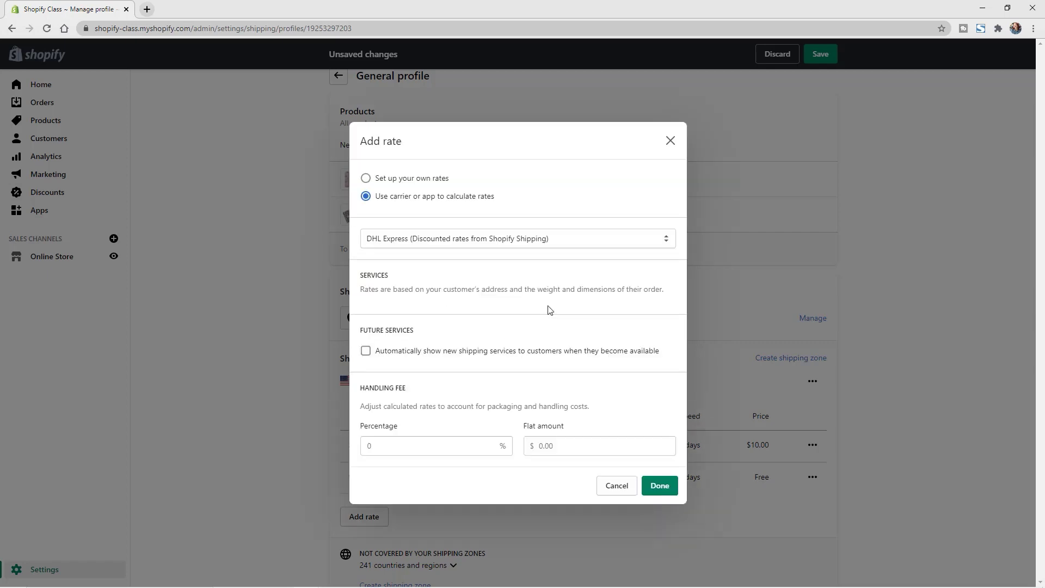
pyautogui.click(531, 242)
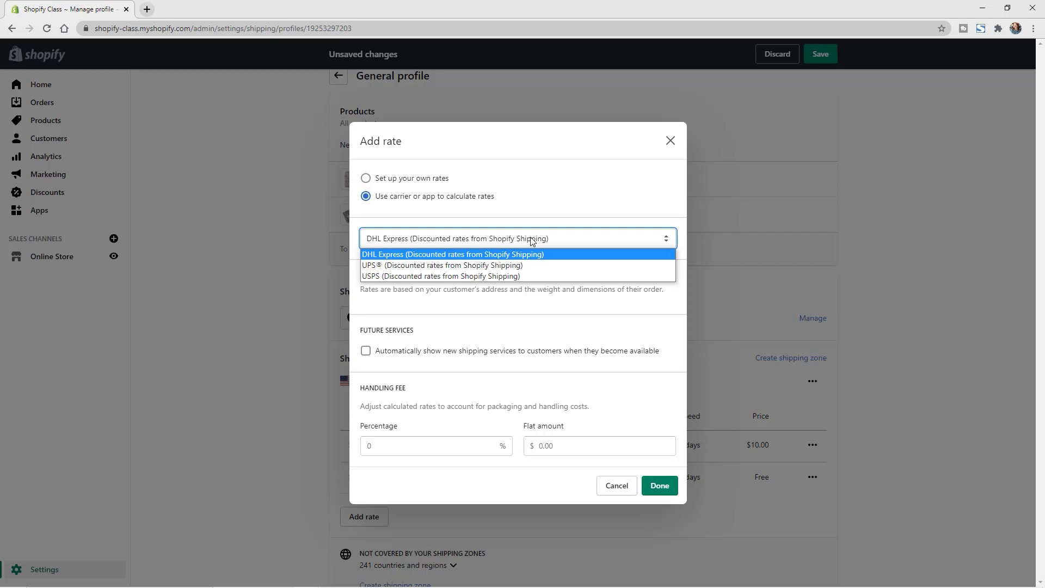
pyautogui.click(523, 277)
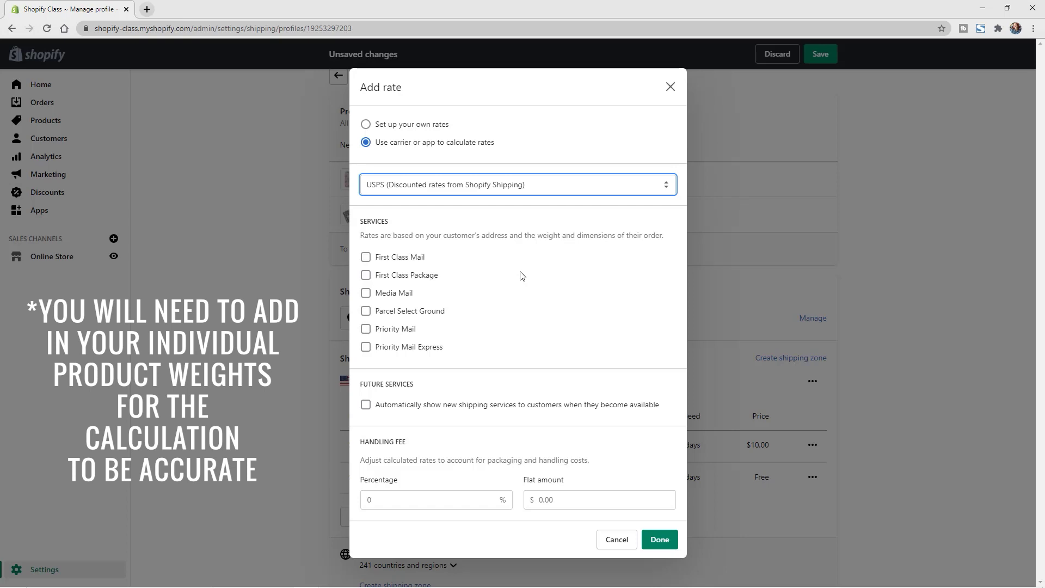
pyautogui.click(367, 333)
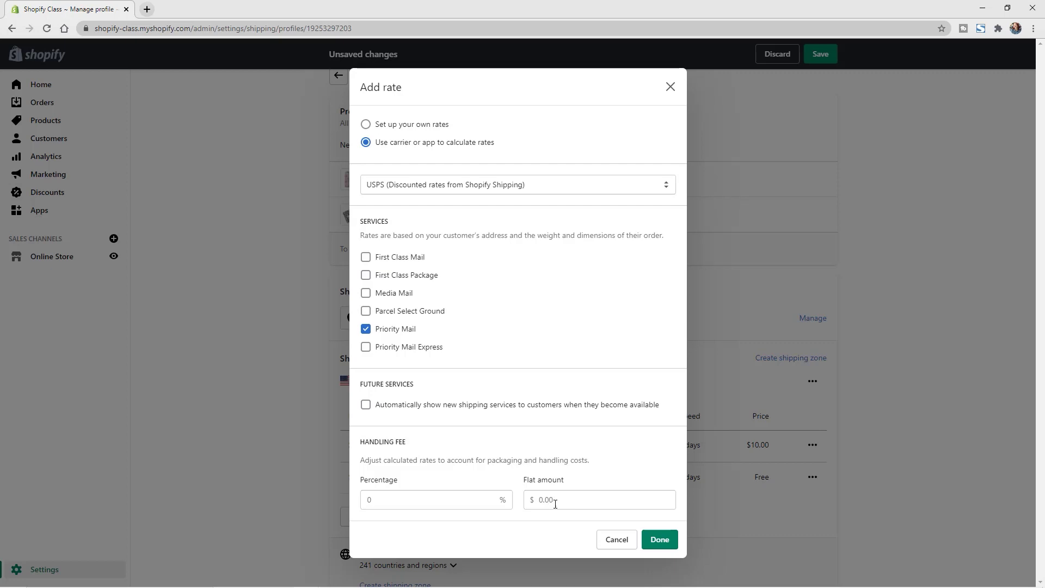
# Set the USPS rate's flat handling fee to $2.00, finish the rate and show the zone's carrier and app rates
pyautogui.click(555, 503)
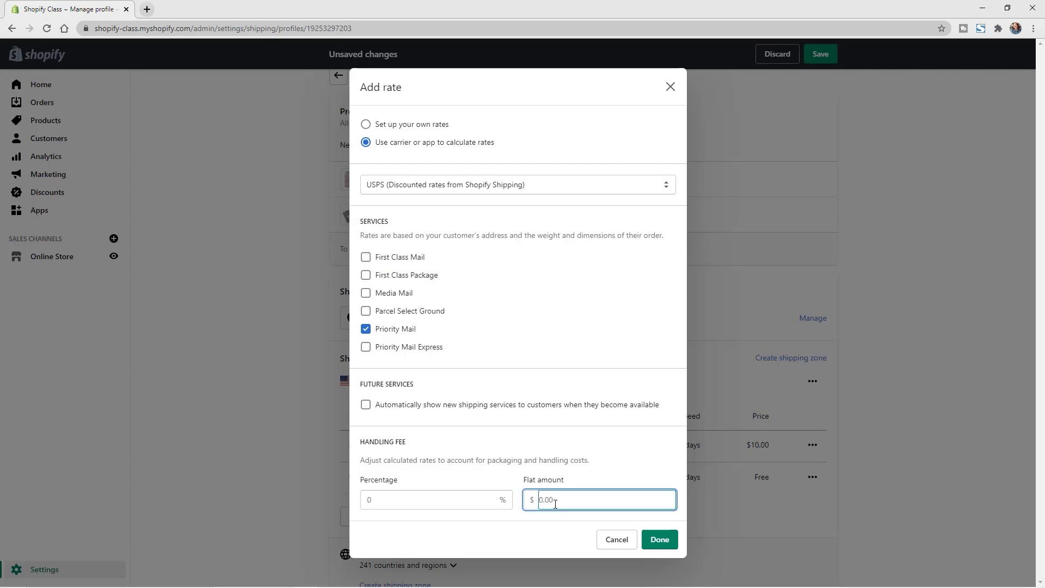
pyautogui.write('2')
pyautogui.click(593, 476)
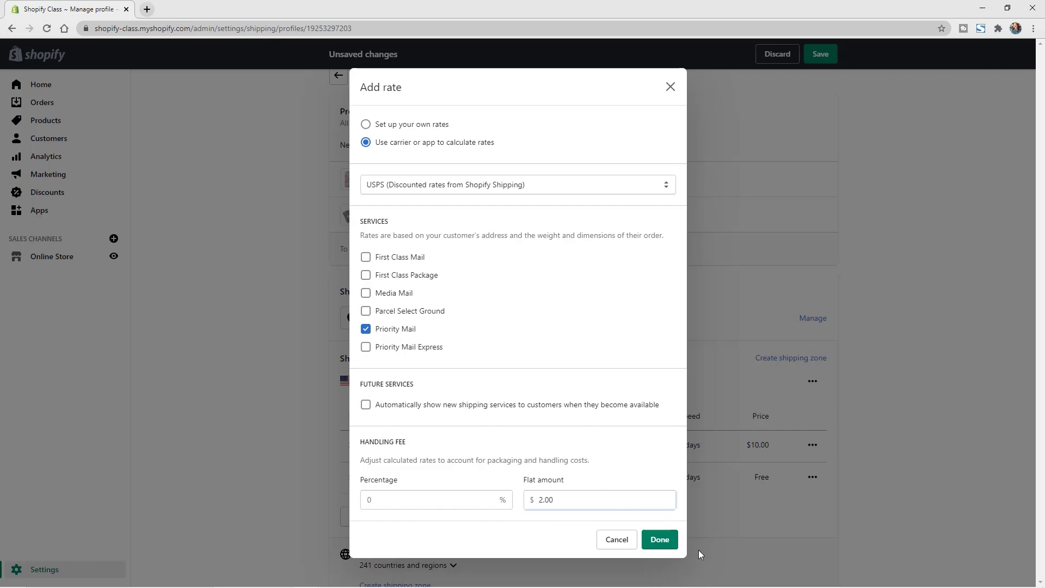
pyautogui.click(660, 540)
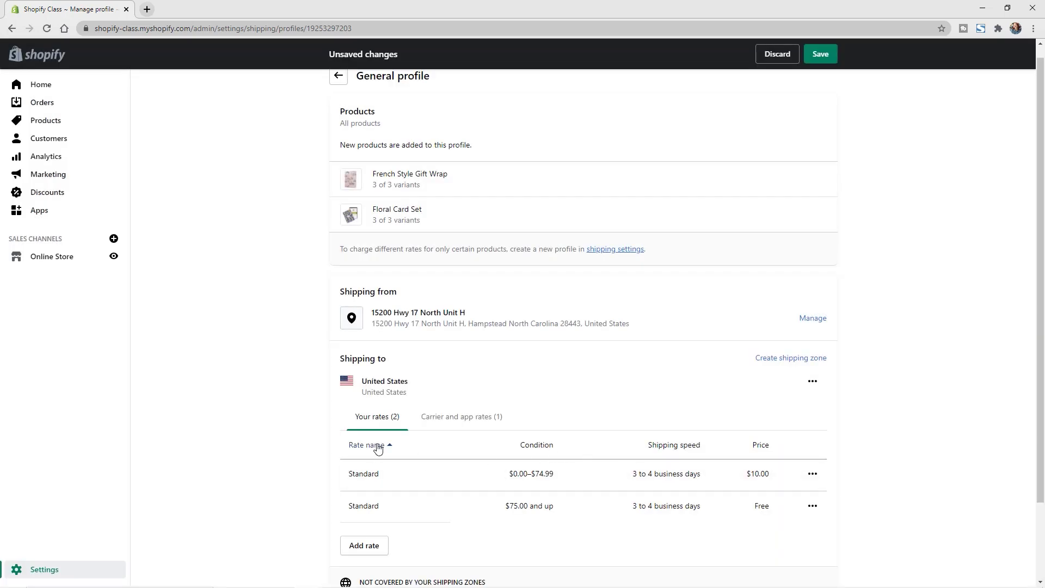
pyautogui.click(452, 426)
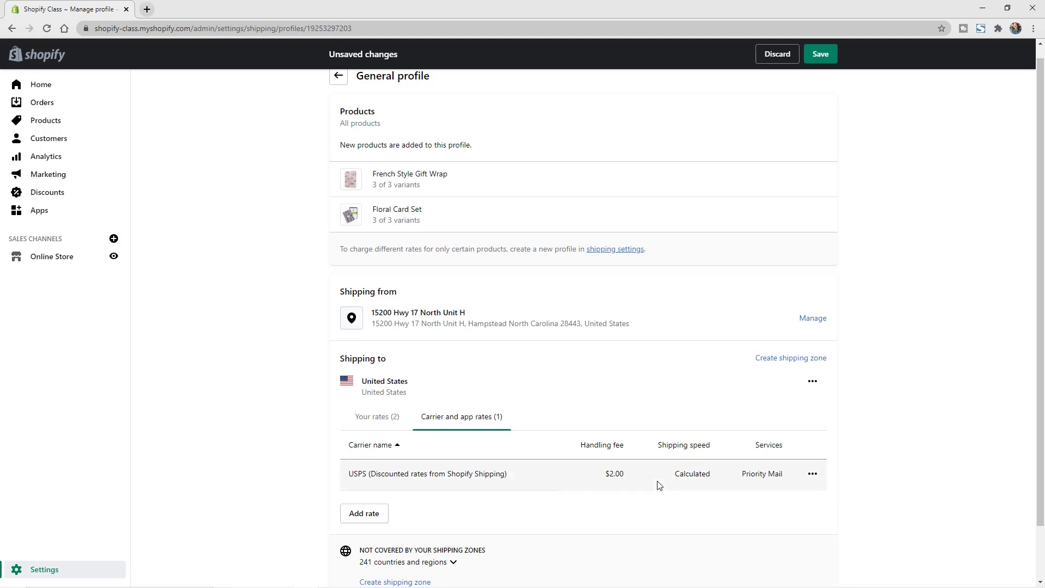
# Create a shipping zone named Rest of World that covers the Rest of world region
pyautogui.scroll(-2, 659, 485)
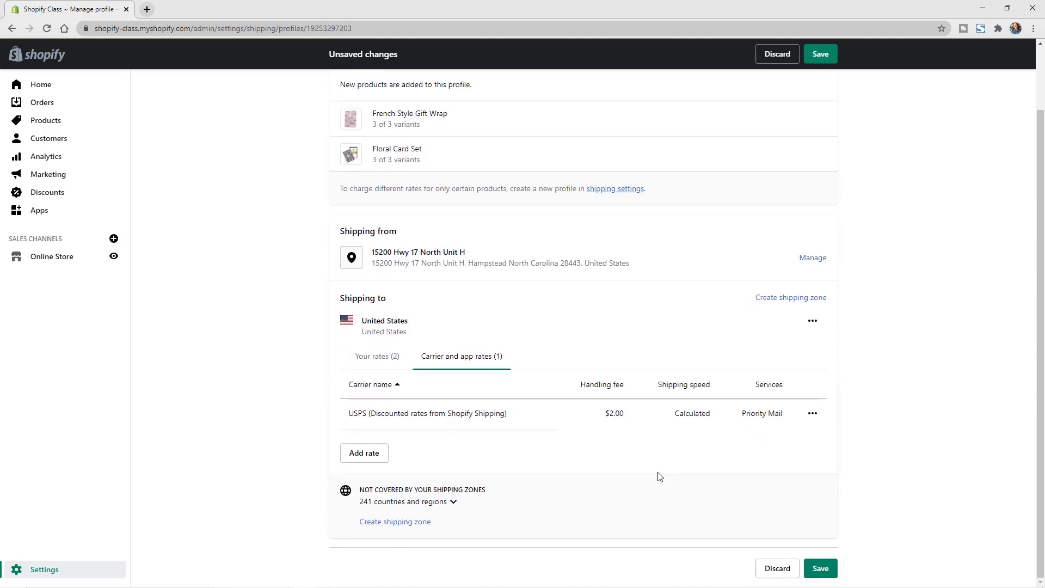
pyautogui.click(412, 522)
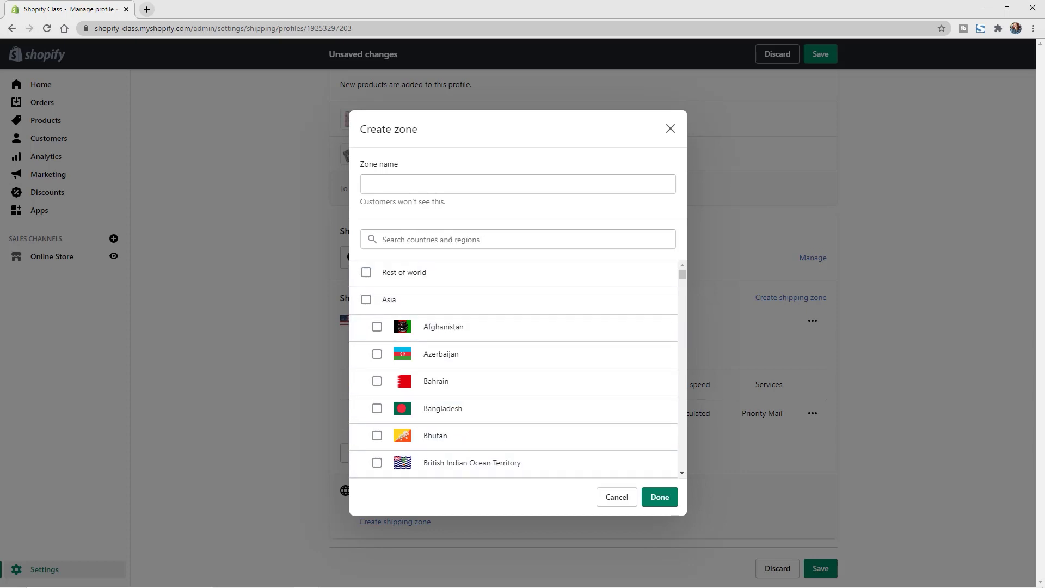
pyautogui.click(366, 274)
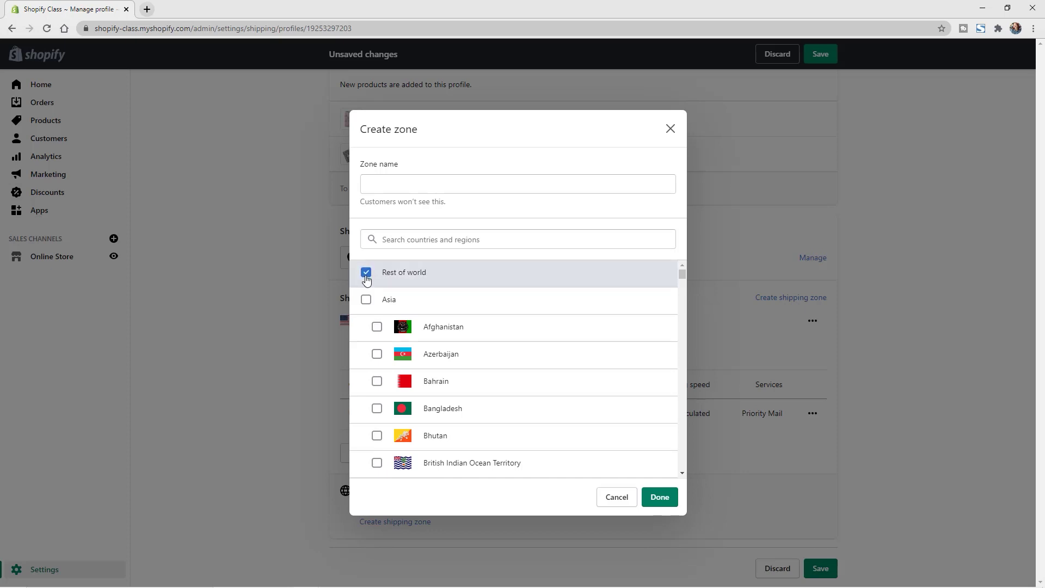
pyautogui.click(407, 188)
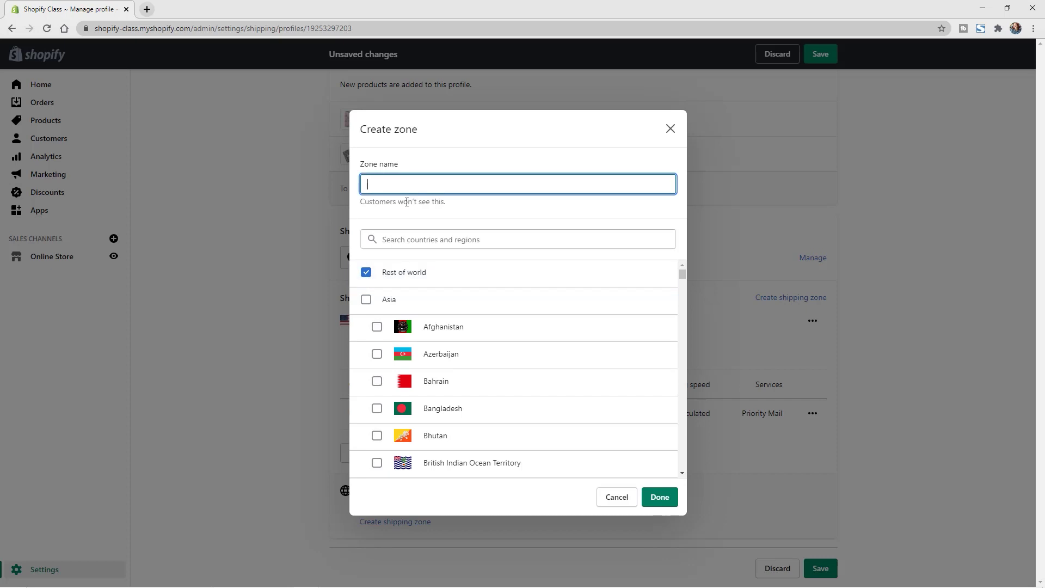
pyautogui.write('Rest of World')
pyautogui.click(659, 496)
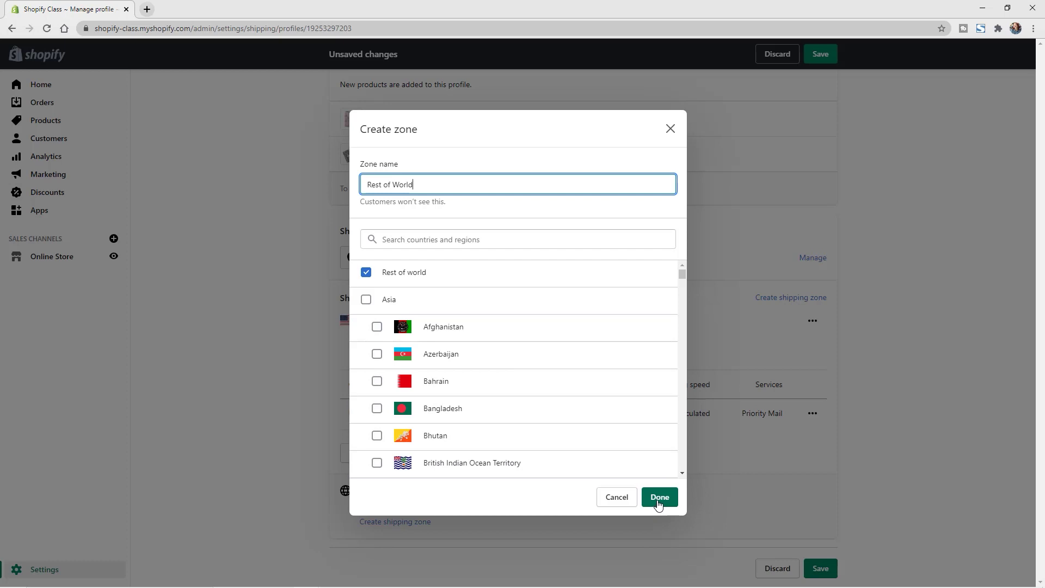
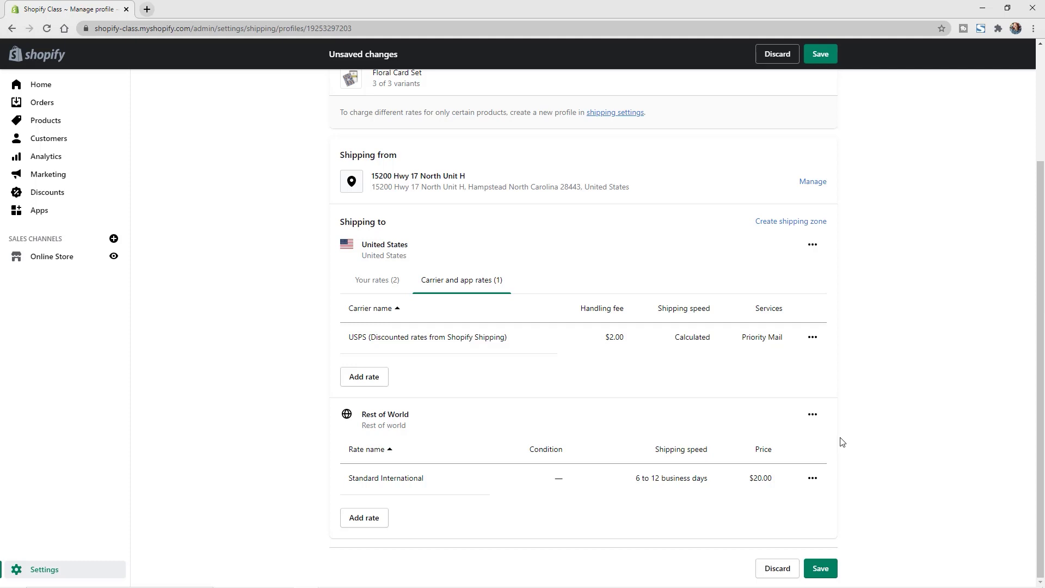
# Delete the Rest of World shipping zone from the general profile
pyautogui.click(812, 415)
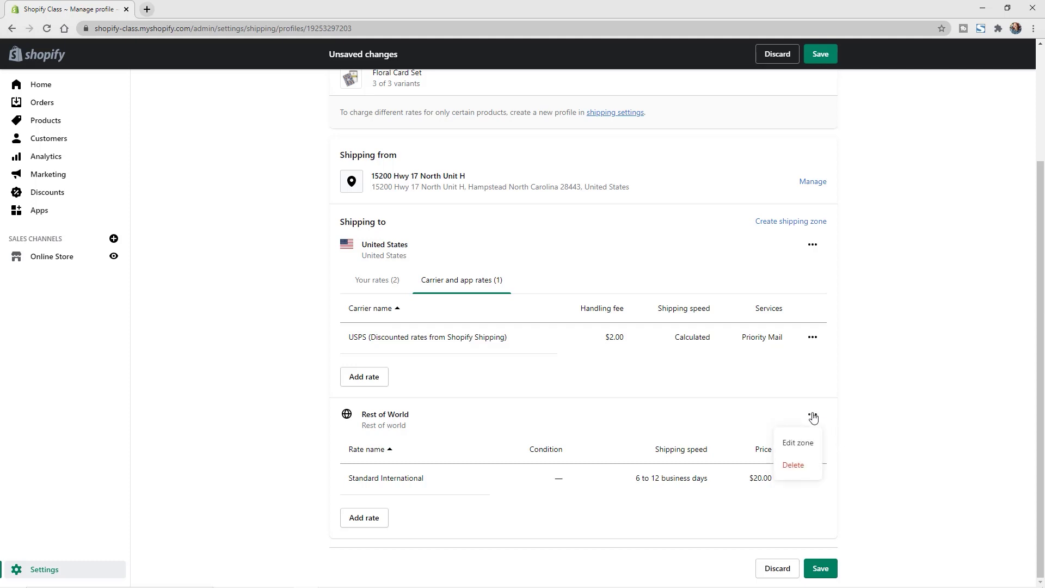
pyautogui.click(808, 471)
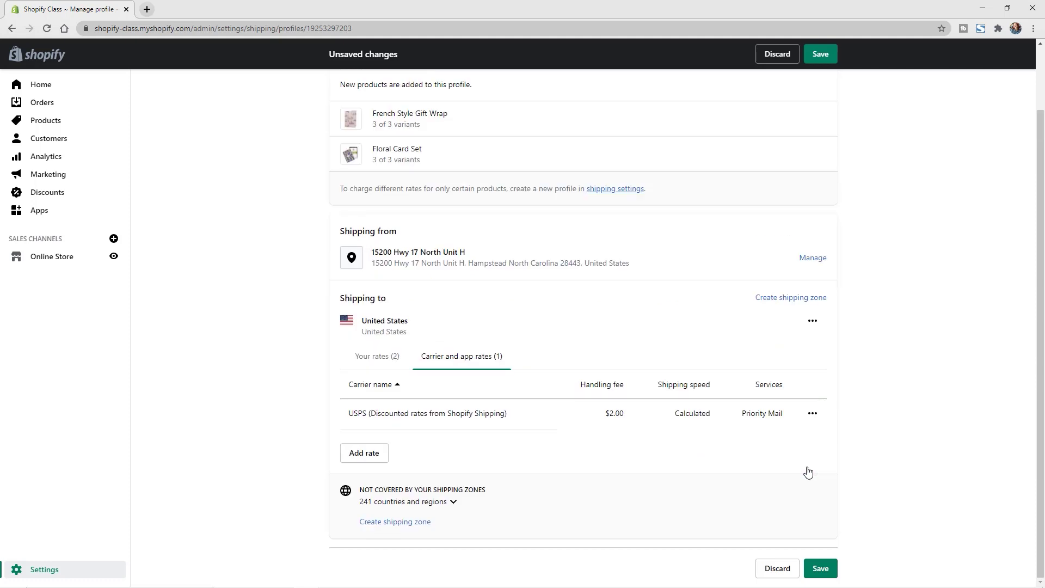
# Create a shipping zone named Canada that covers Canada with all its provinces
pyautogui.click(388, 523)
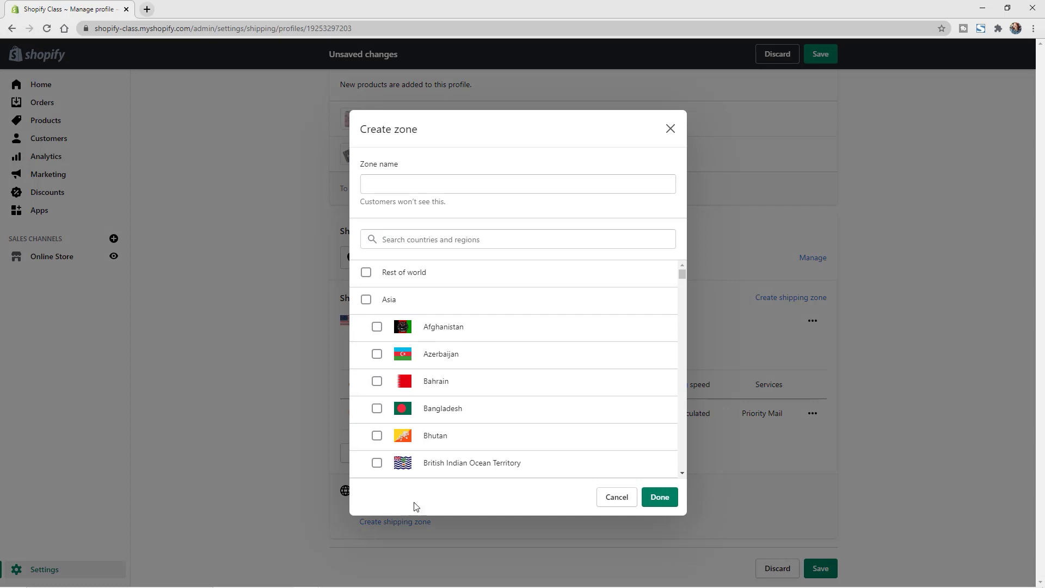
pyautogui.click(478, 238)
pyautogui.write('canad')
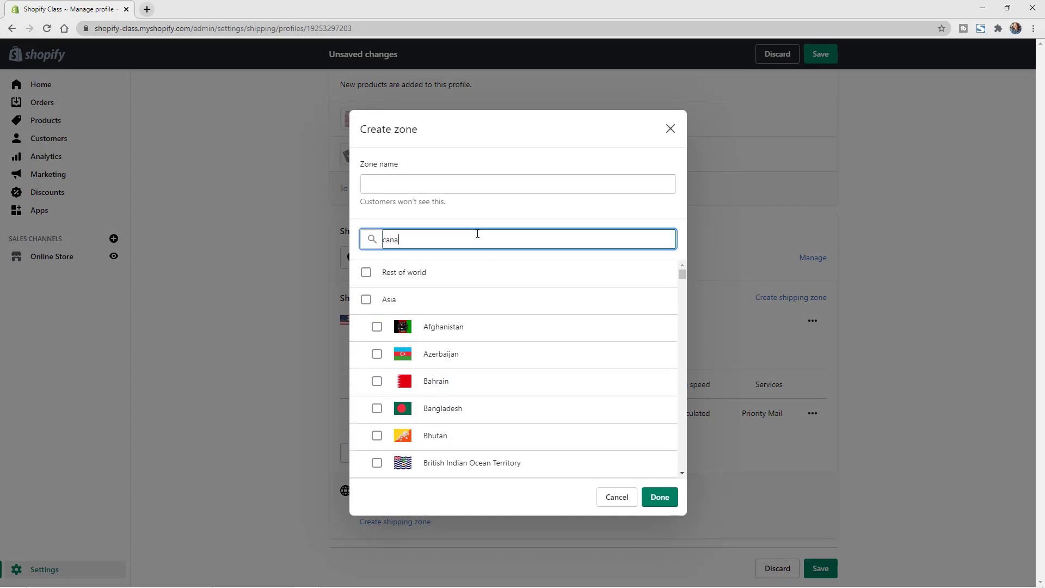
pyautogui.click(461, 272)
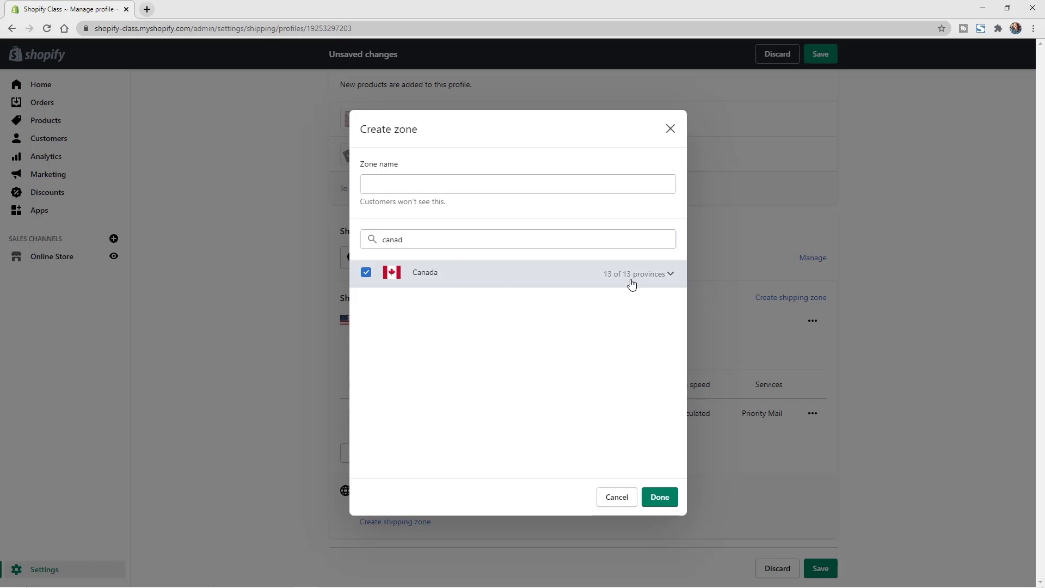
pyautogui.click(671, 276)
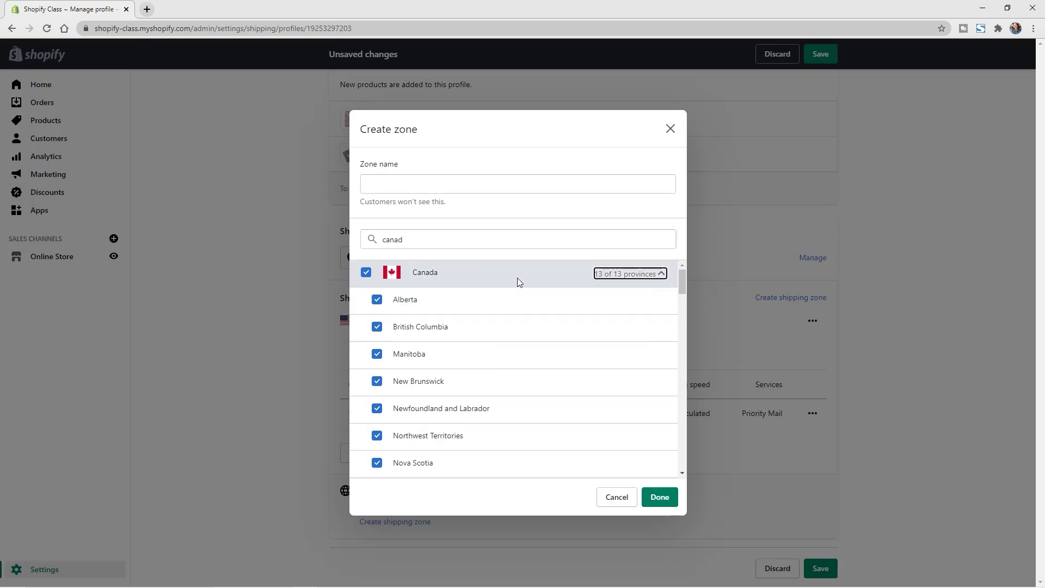
pyautogui.click(648, 278)
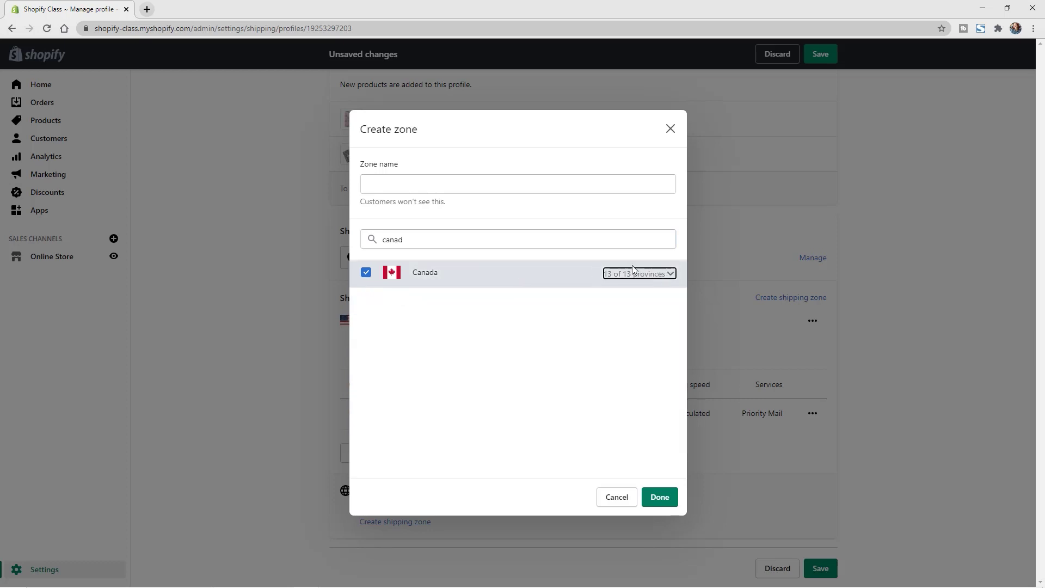
pyautogui.click(479, 178)
pyautogui.write('Canada')
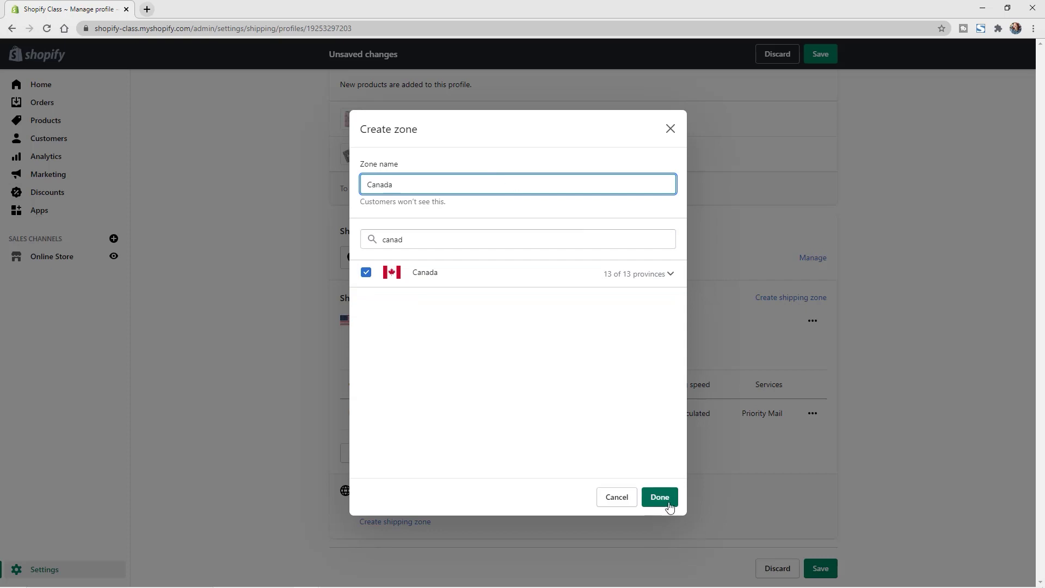
pyautogui.click(660, 496)
# Save the general profile and return to the Shipping and delivery settings
pyautogui.scroll(-2, 667, 468)
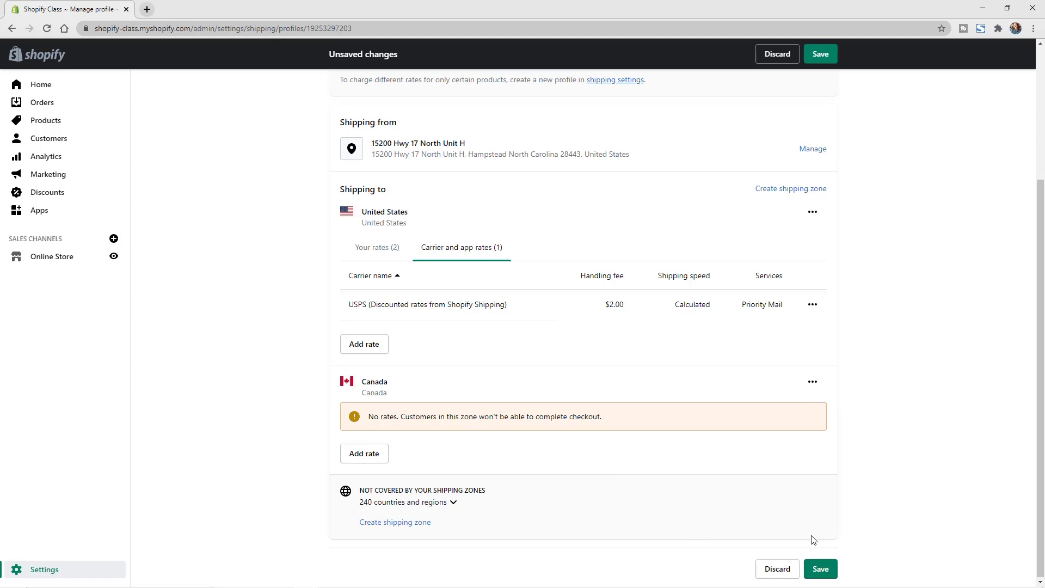
pyautogui.click(822, 573)
pyautogui.scroll(2, 841, 417)
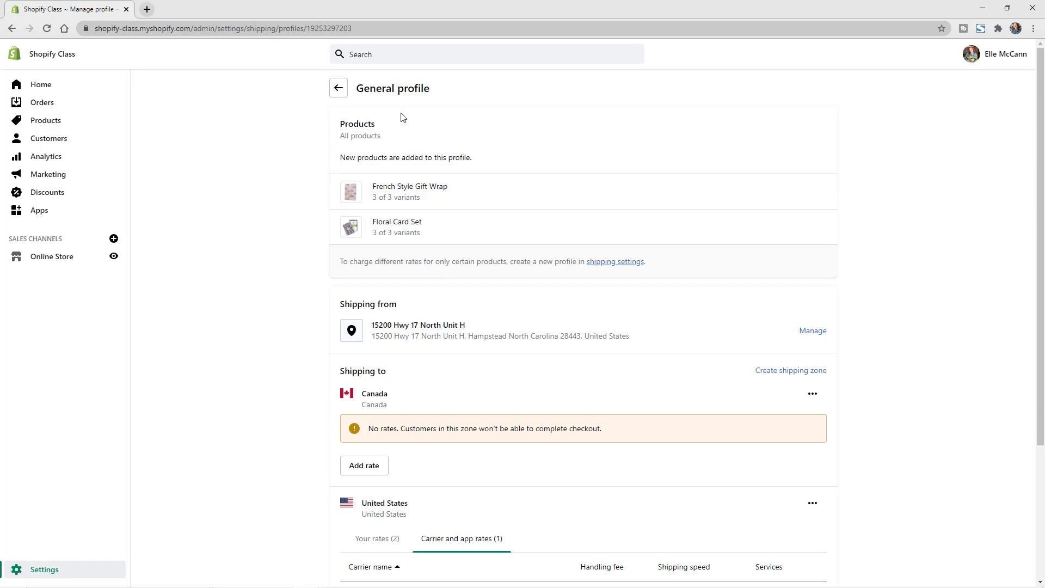
pyautogui.click(339, 93)
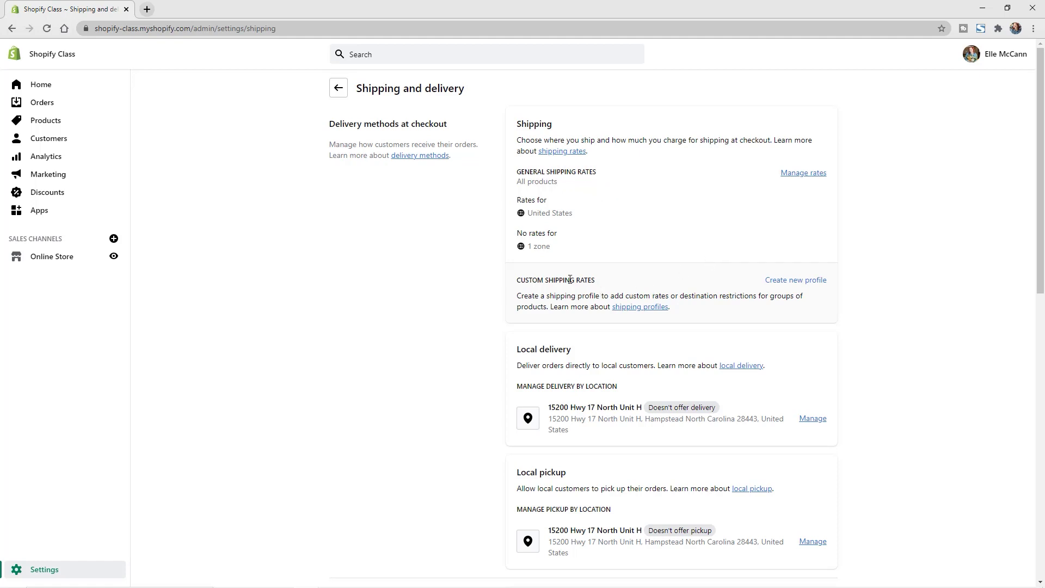
# Start a new custom shipping profile, select all French Style Gift Wrap variants as its products, and cancel the selection
pyautogui.click(778, 281)
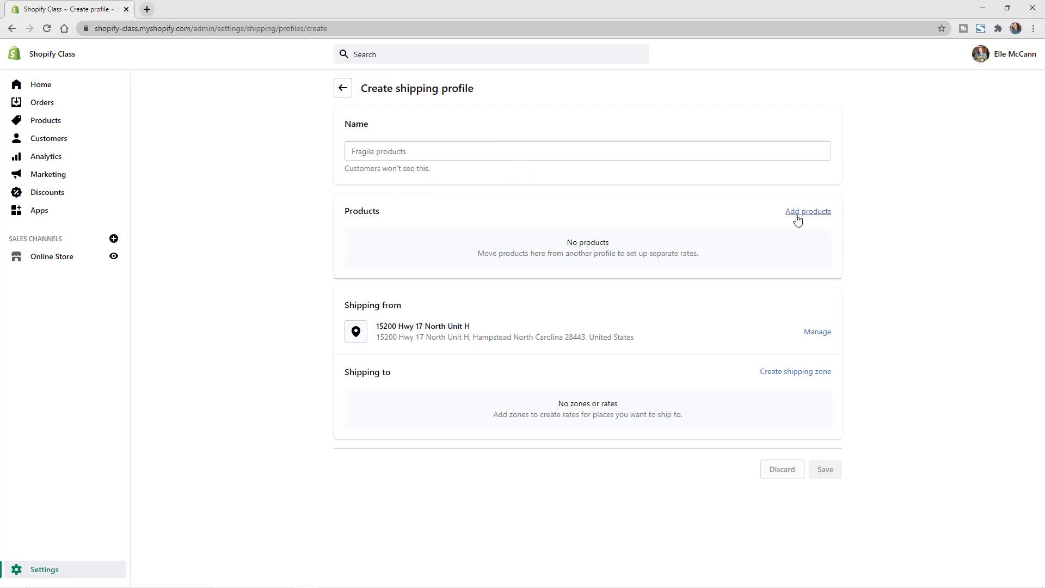
pyautogui.click(815, 213)
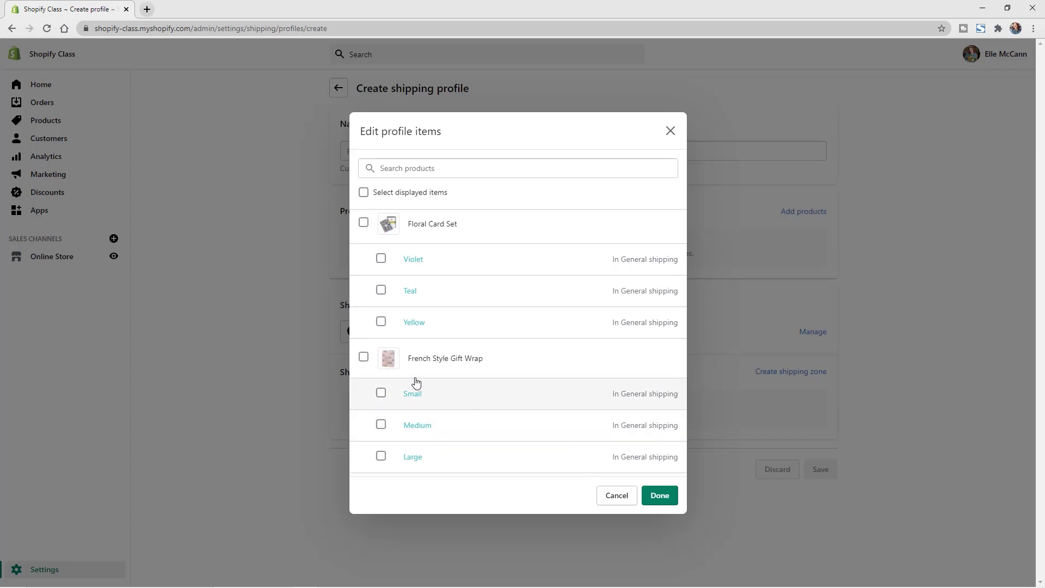
pyautogui.click(364, 357)
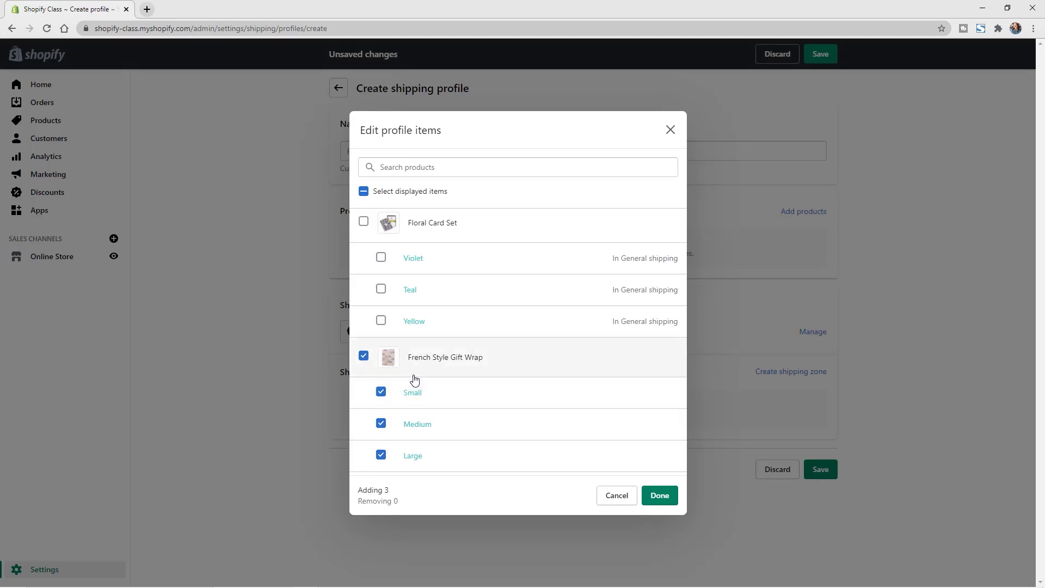
pyautogui.click(617, 497)
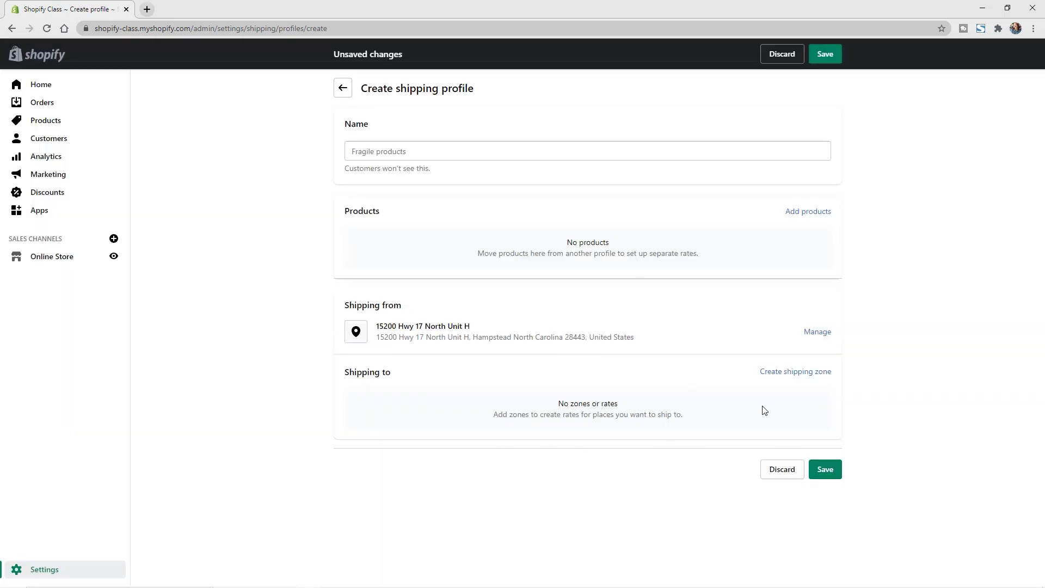
# In the new custom profile, start a shipping zone with United States selected, and cancel it
pyautogui.click(783, 375)
pyautogui.click(484, 241)
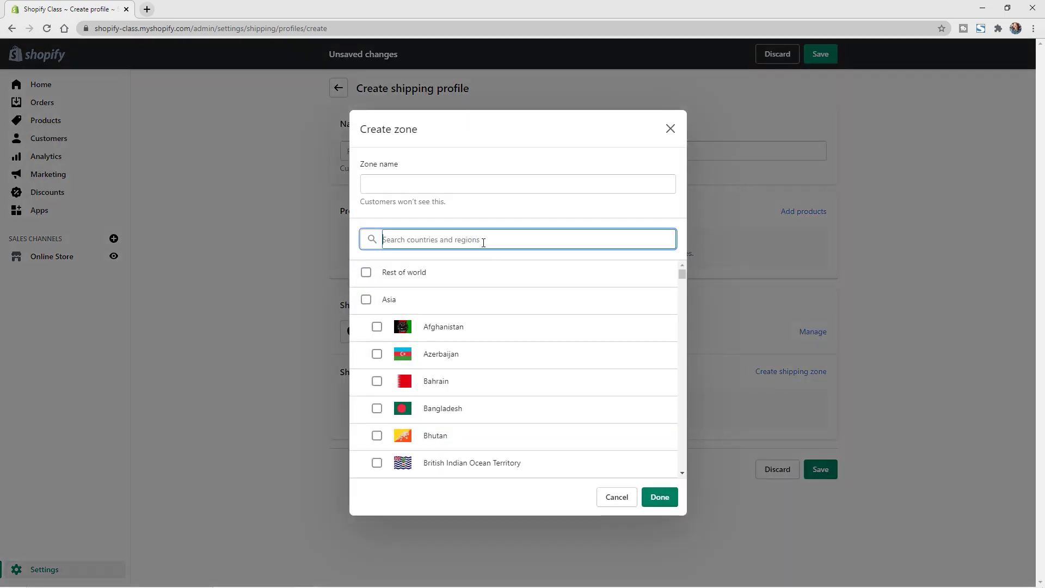
pyautogui.write('unit')
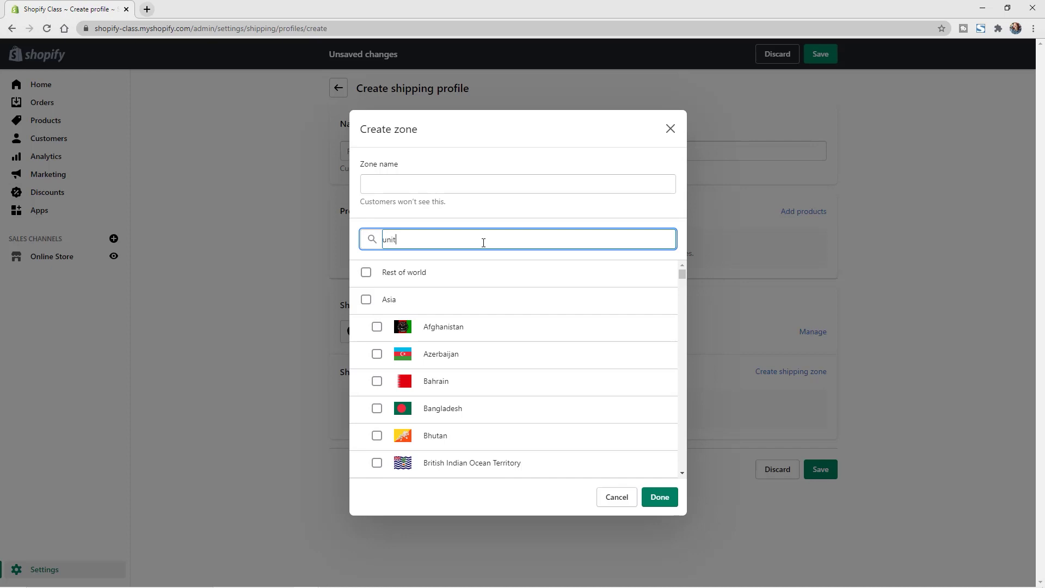
pyautogui.write('ed')
pyautogui.click(365, 327)
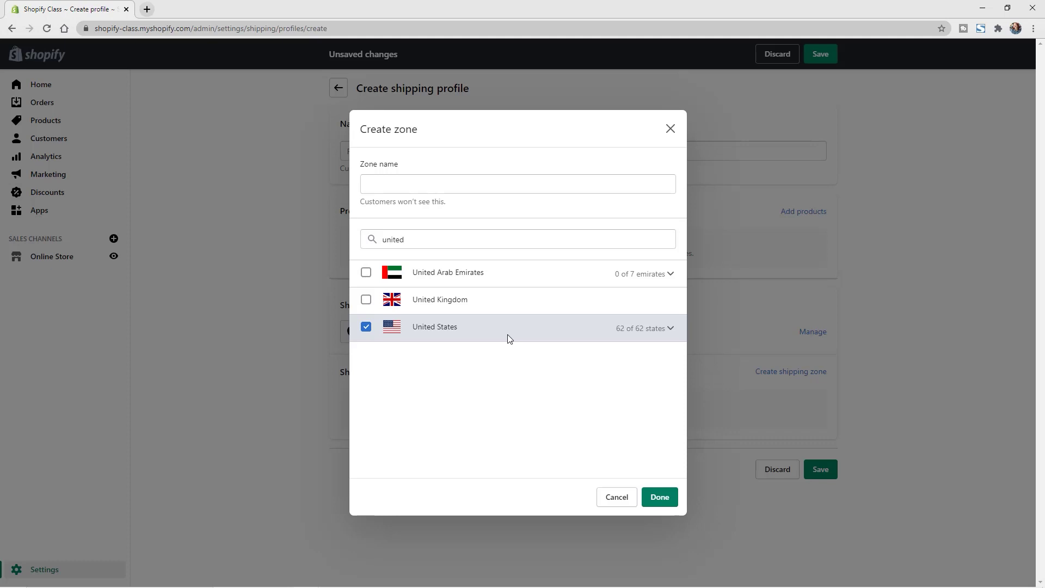
pyautogui.click(627, 499)
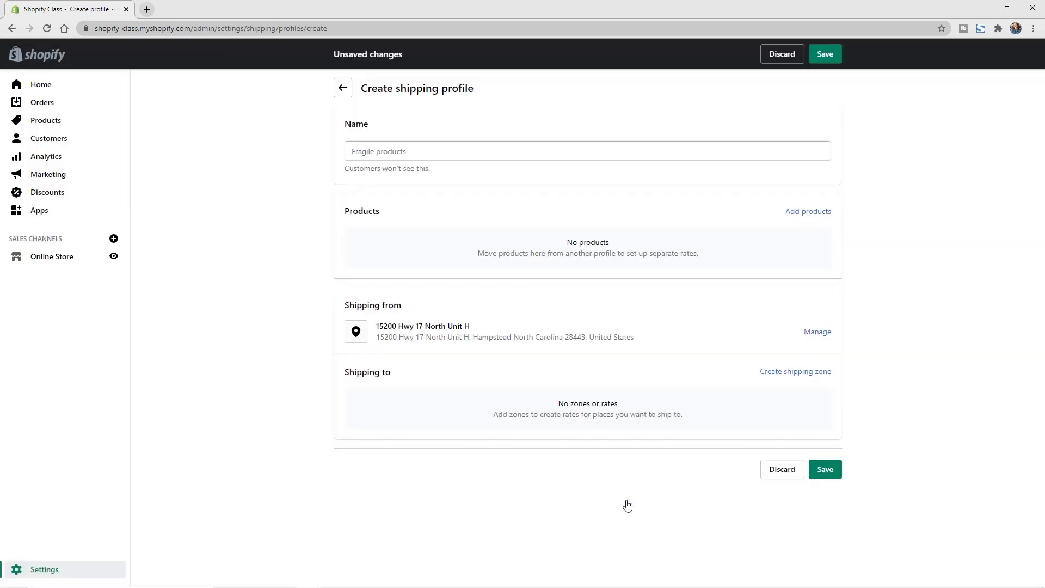